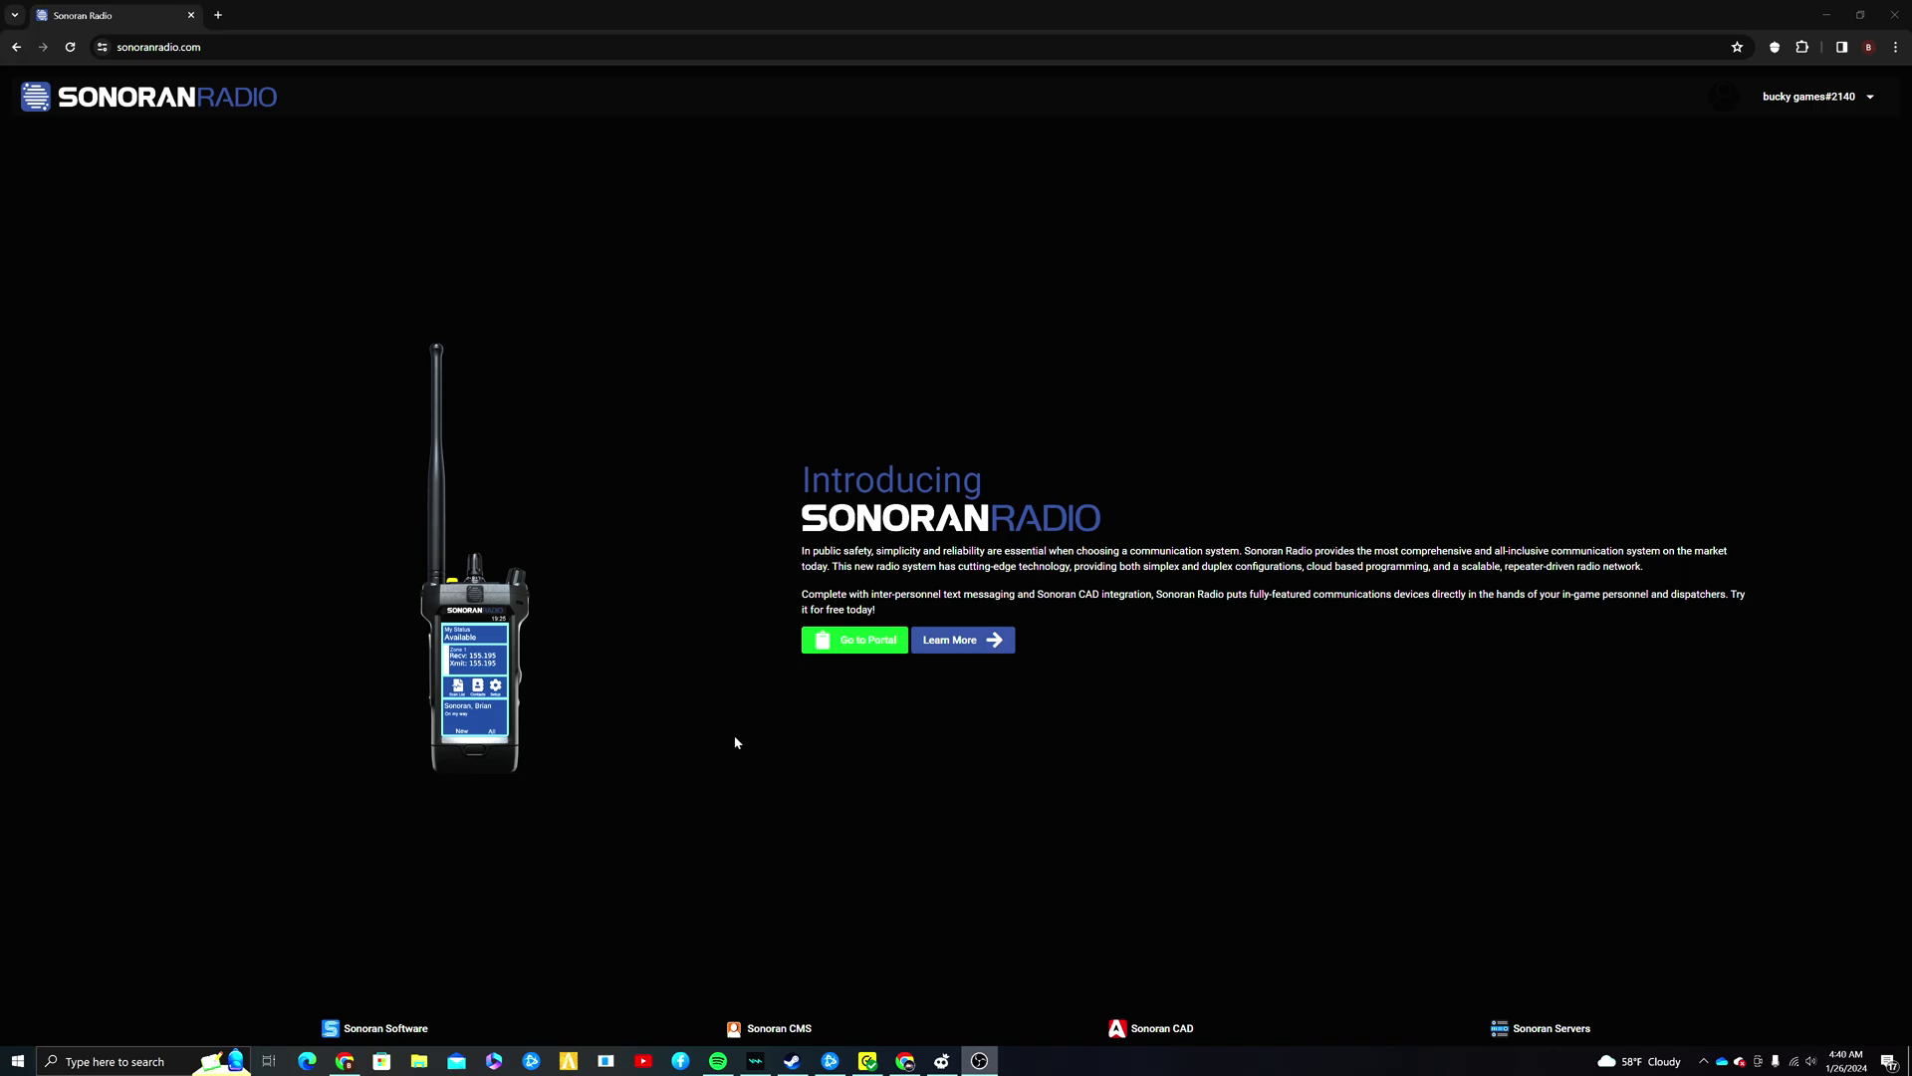
- Open the 'Installing the TeamSpeak Plugin' guide from Learn More via Getting Started
{"action": "left_click", "coordinate": [951, 639]}
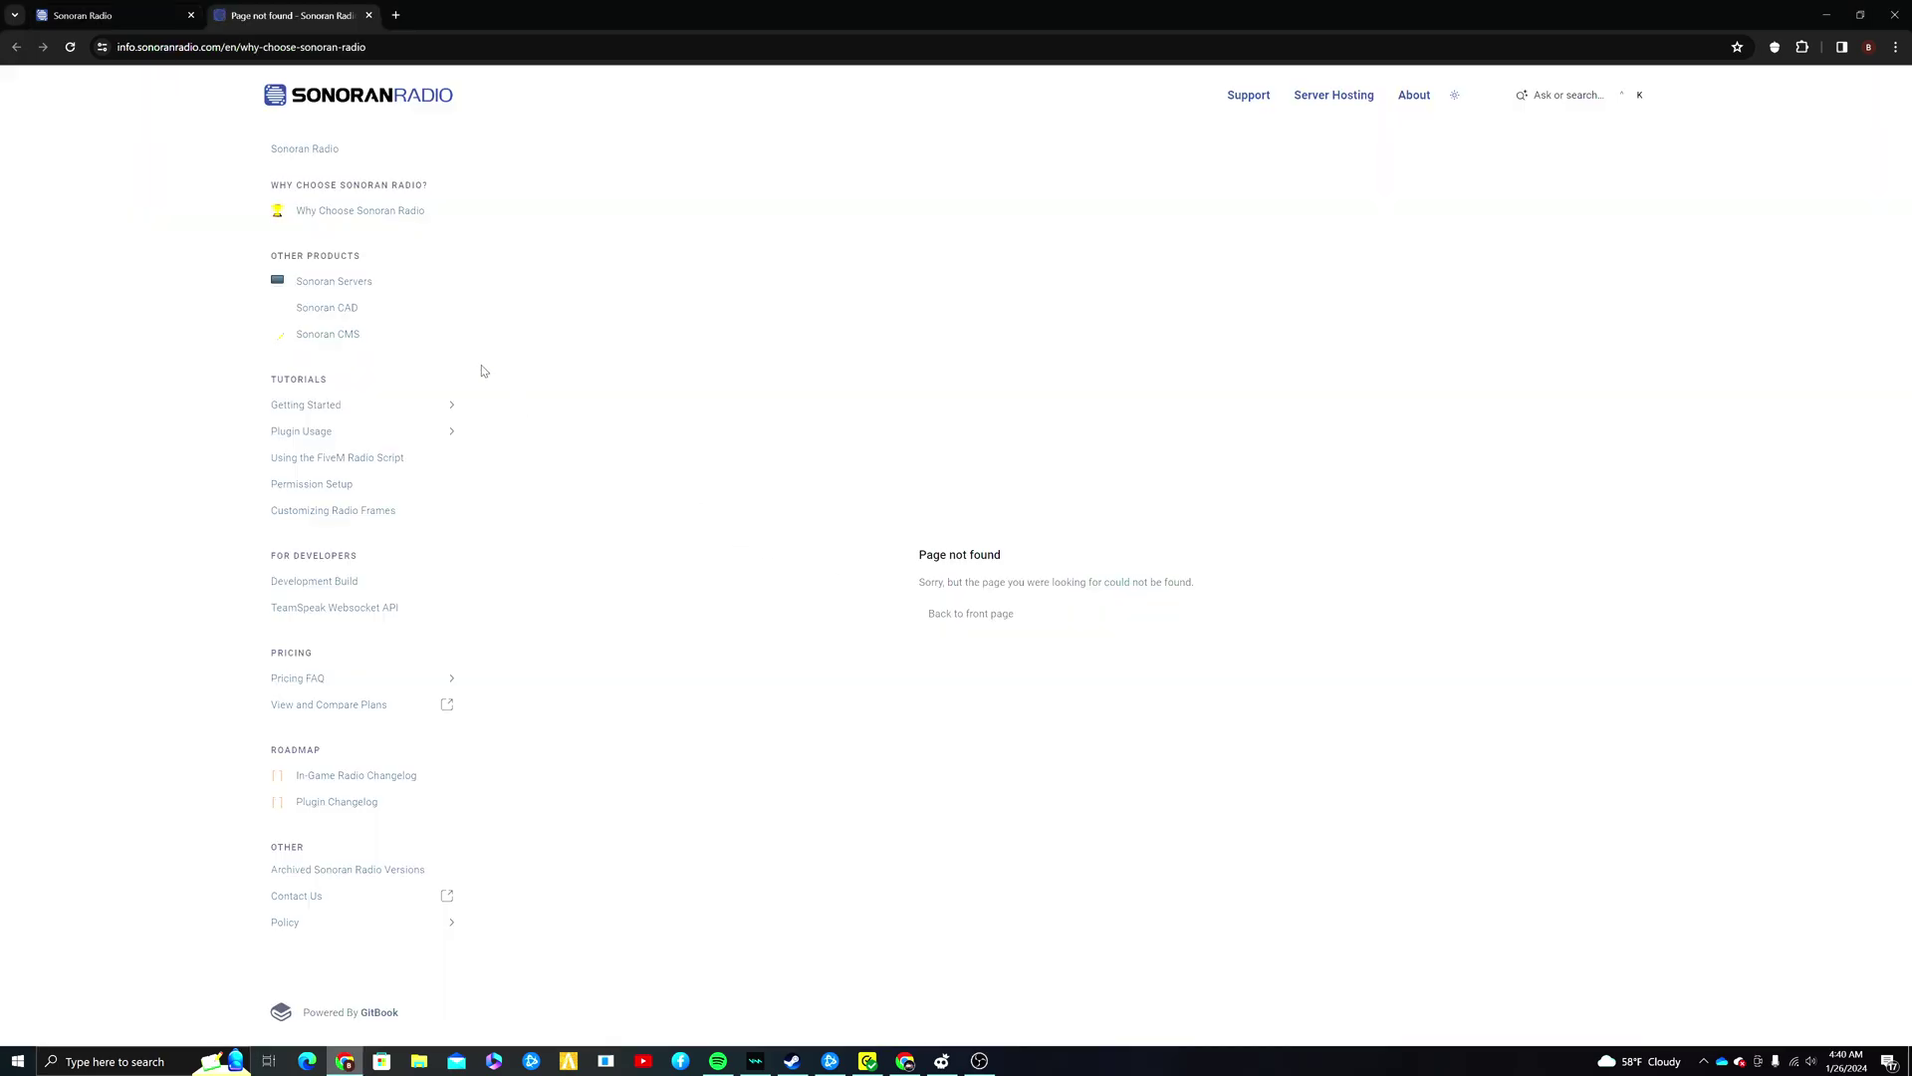
{"action": "left_click", "coordinate": [448, 404]}
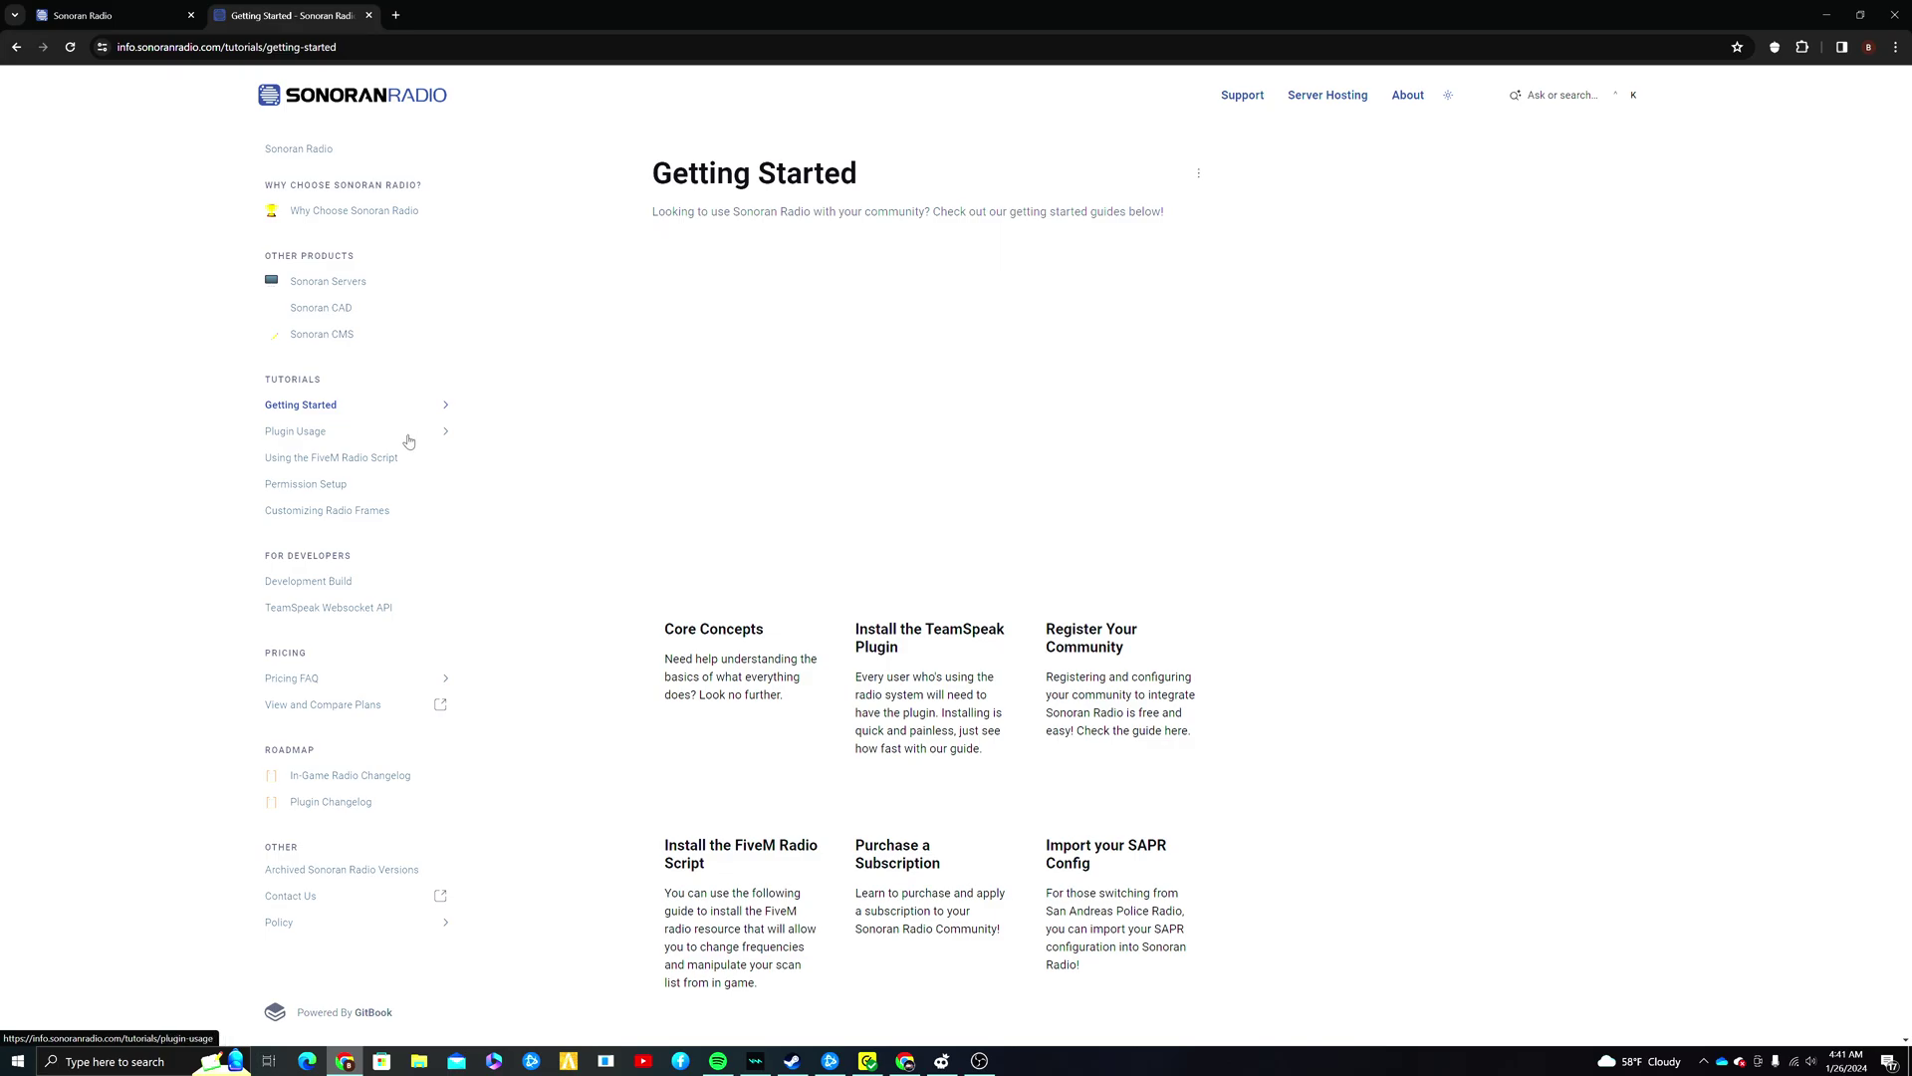
{"action": "left_click", "coordinate": [417, 459]}
{"action": "scroll", "coordinate": [972, 723], "scroll_direction": "down", "scroll_amount": 1}
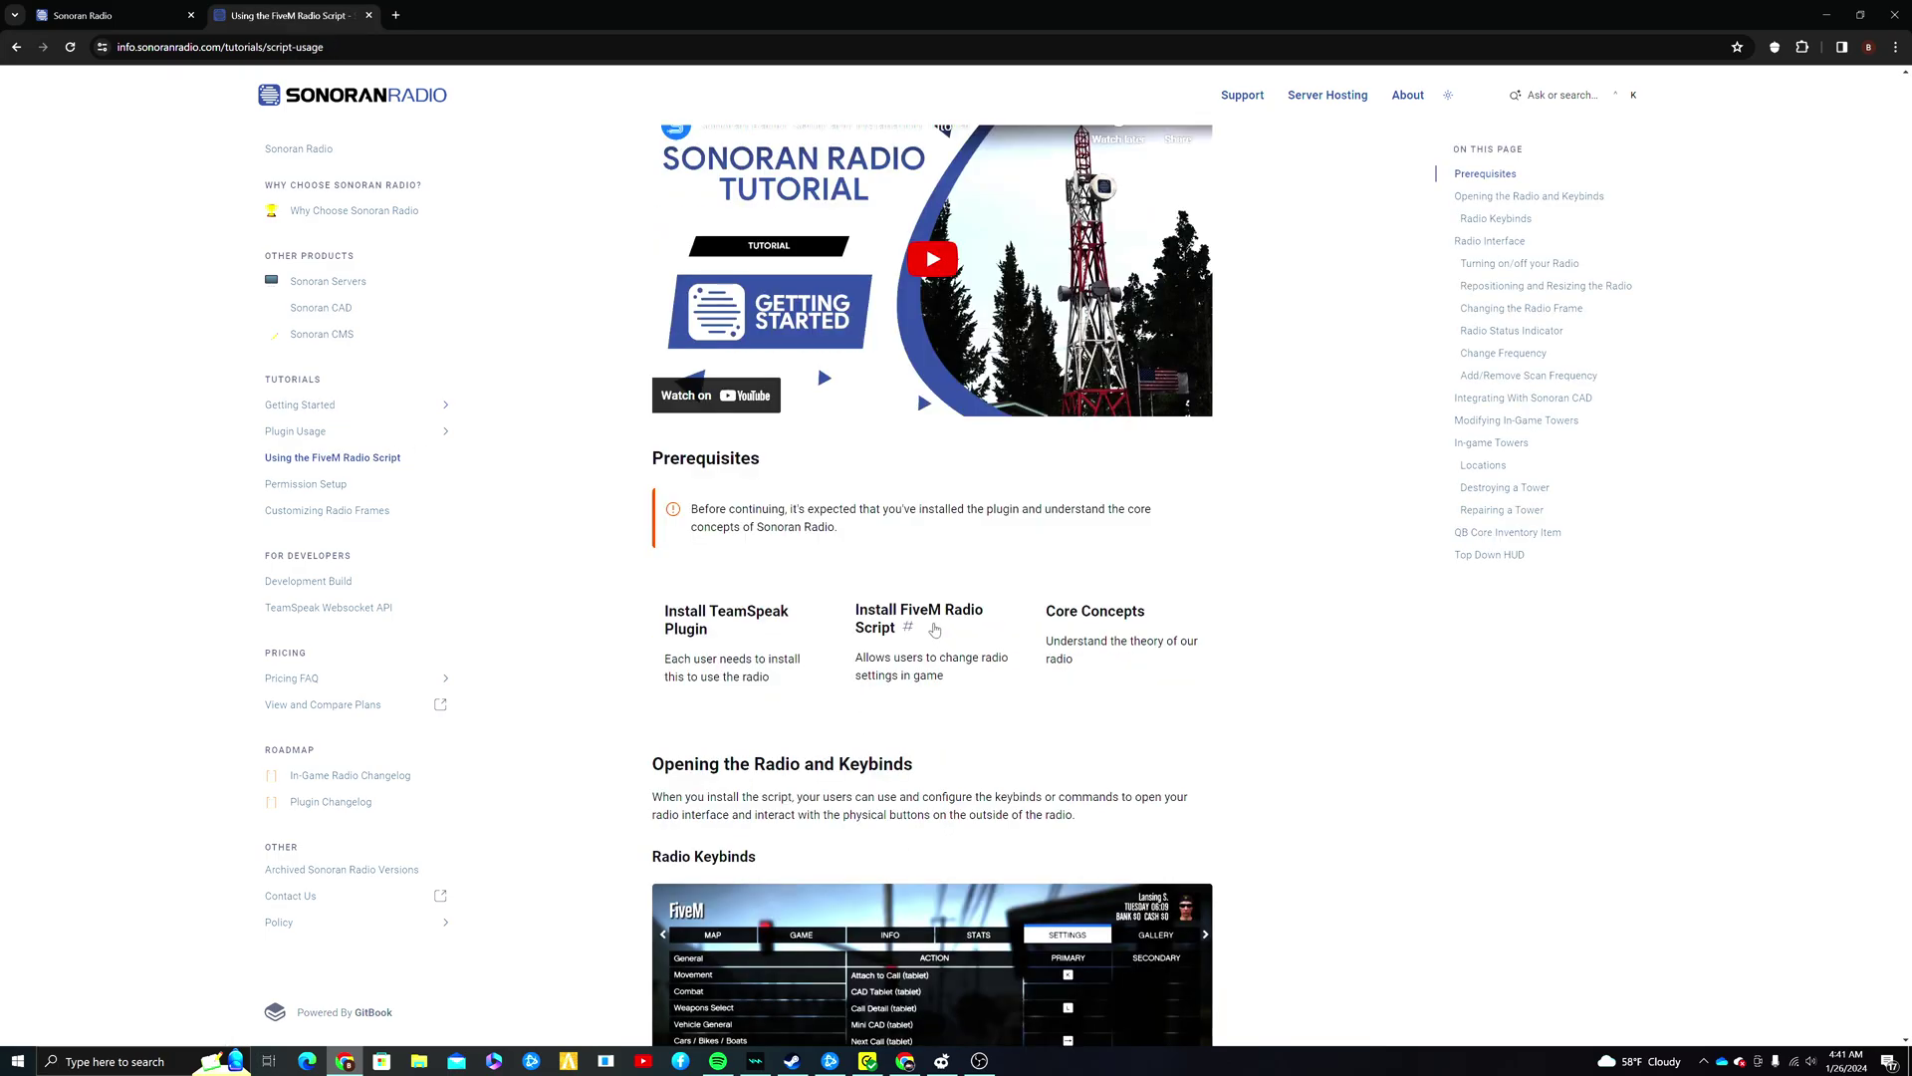
{"action": "left_click", "coordinate": [743, 624]}
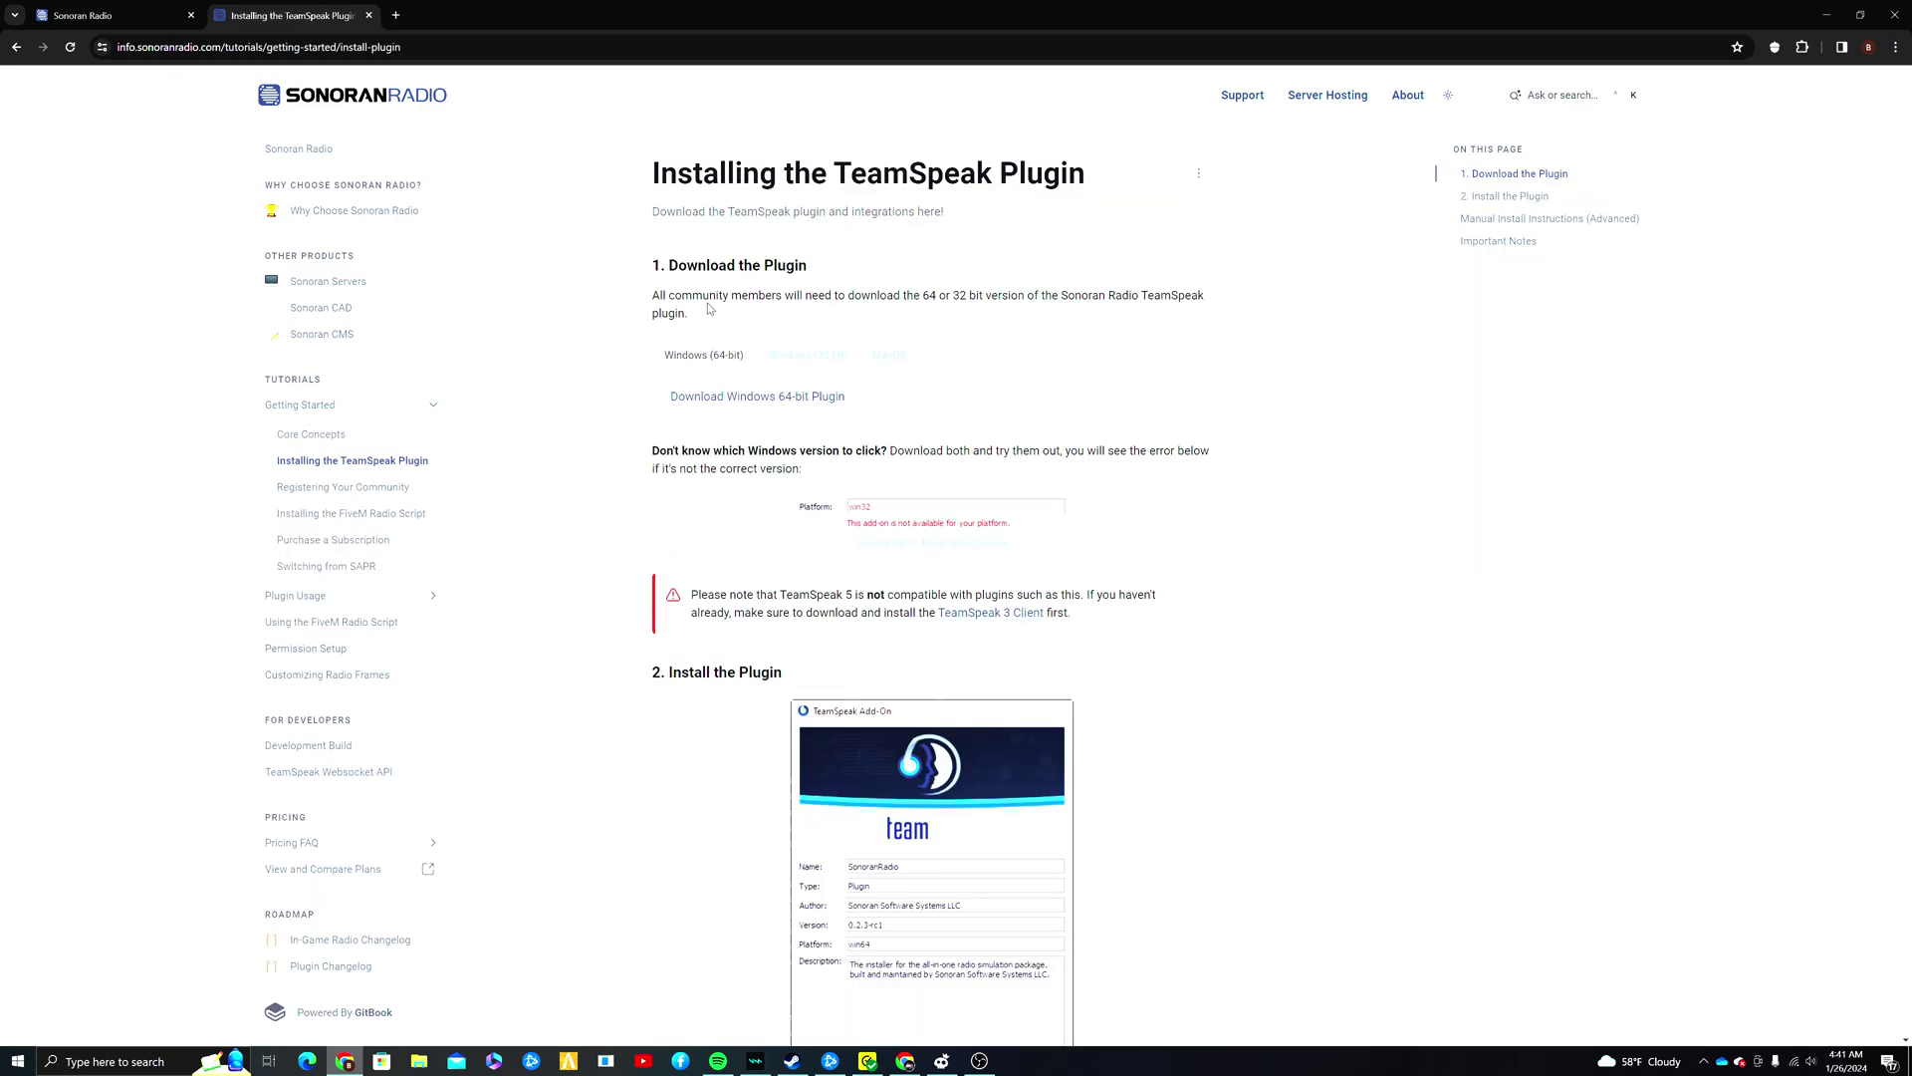
- Download the Windows 64-bit plugin, then install and activate the SonoranRadio add-on
{"action": "left_click", "coordinate": [767, 399]}
{"action": "left_click", "coordinate": [1814, 47]}
{"action": "left_click", "coordinate": [1670, 110]}
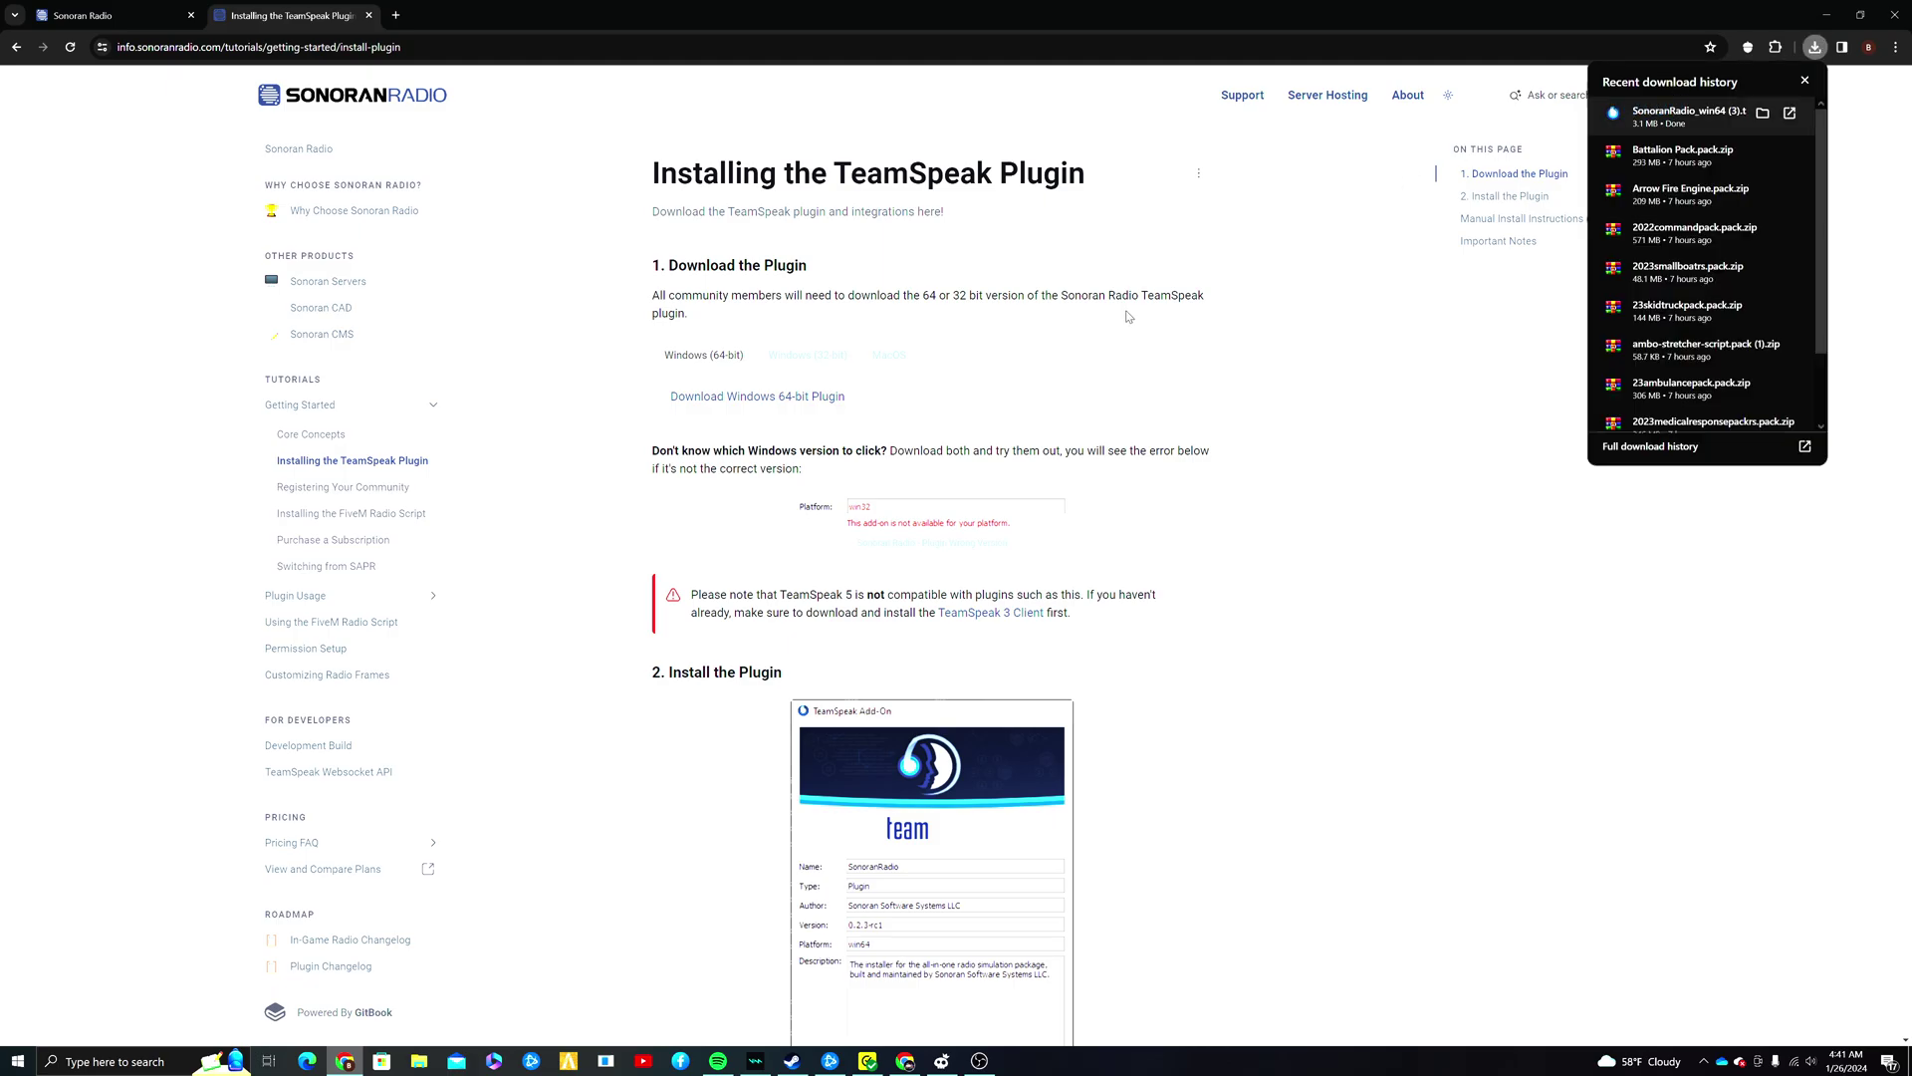
{"action": "left_click", "coordinate": [952, 643]}
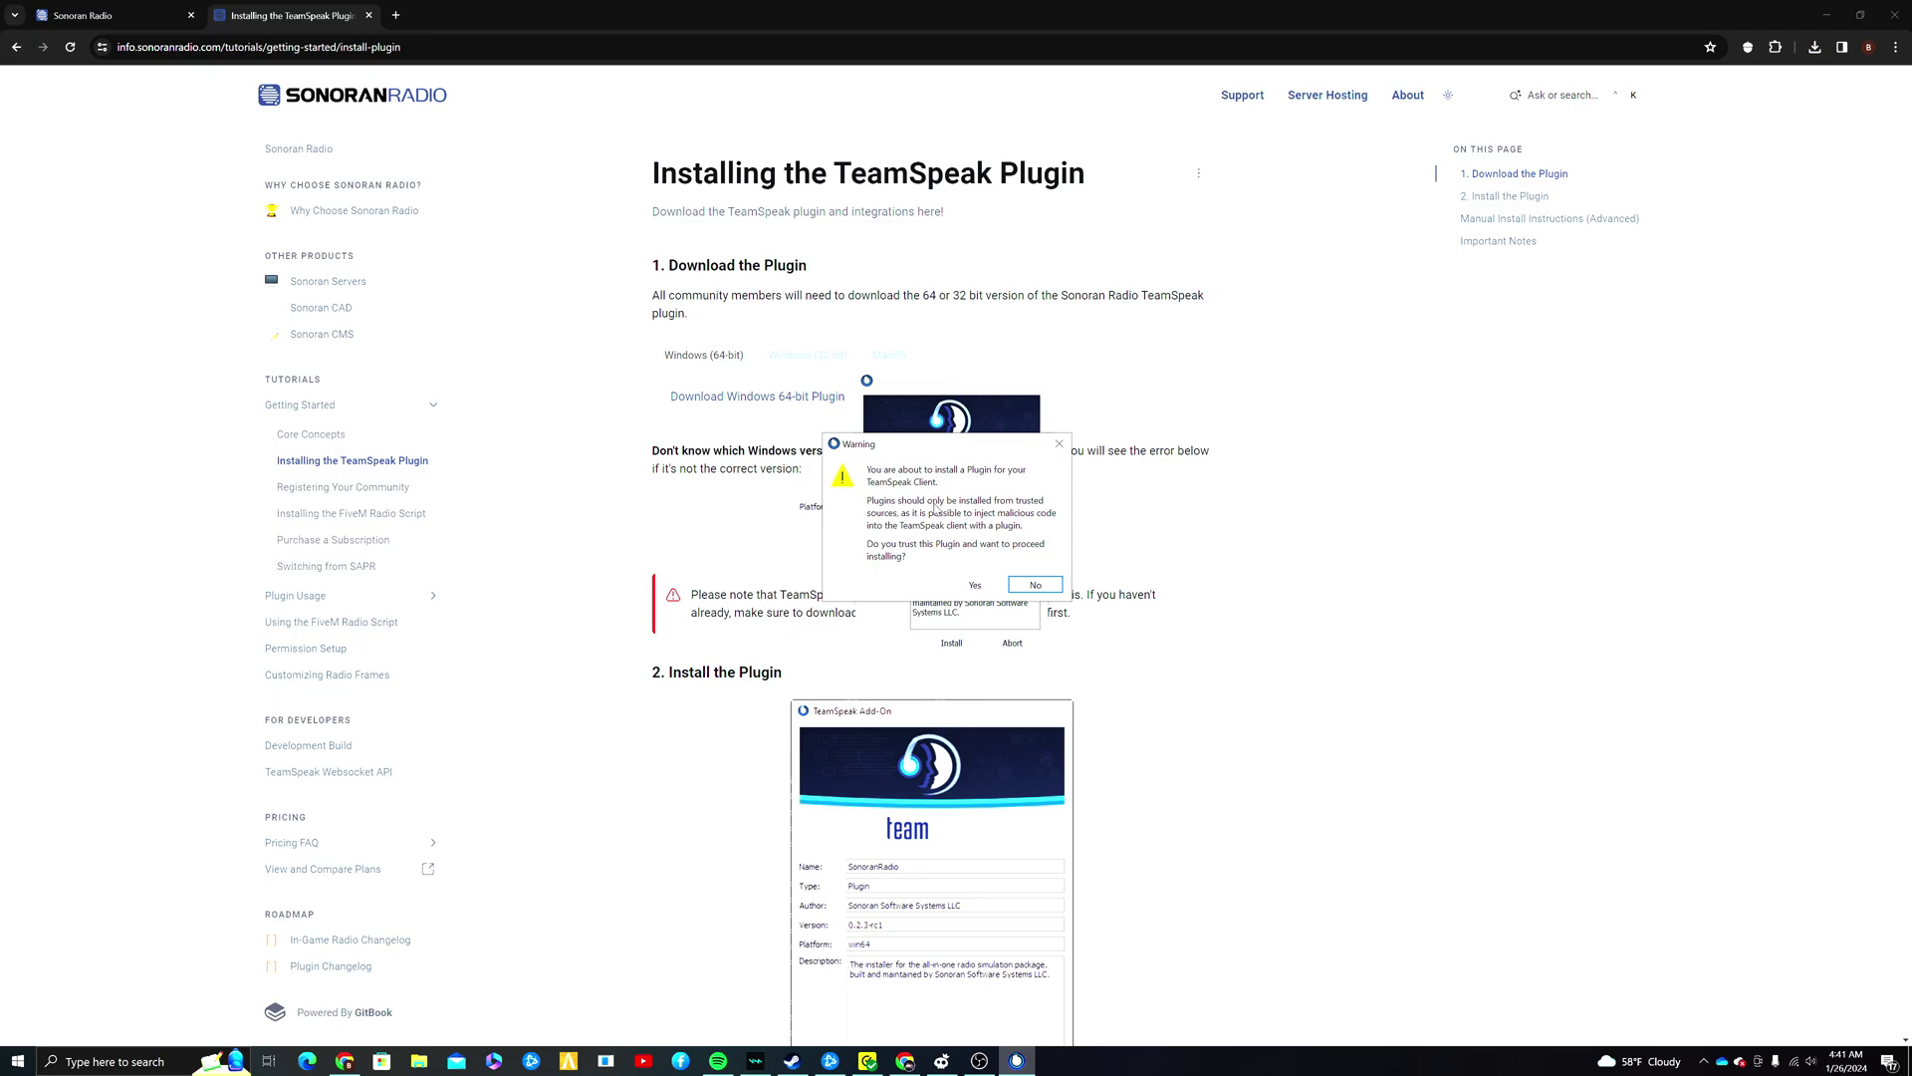
{"action": "left_click", "coordinate": [976, 585]}
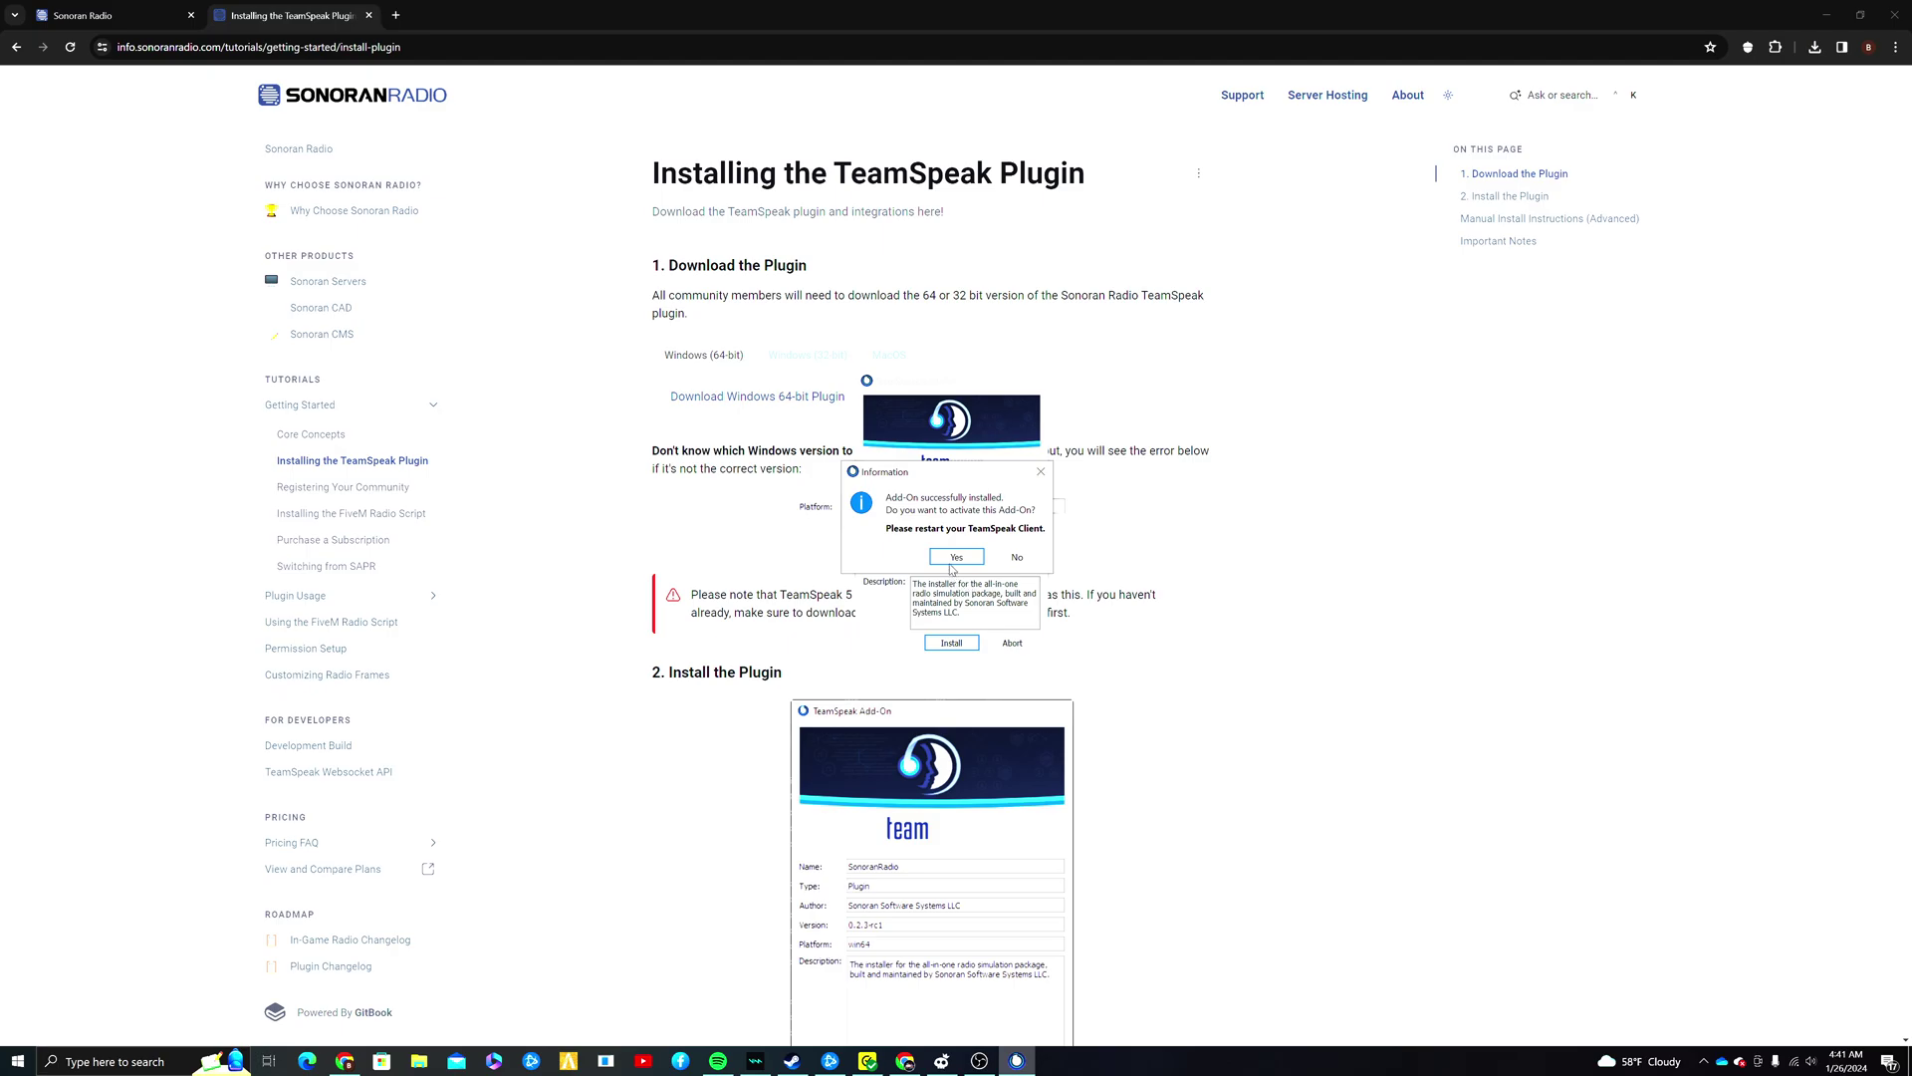
{"action": "left_click", "coordinate": [956, 558]}
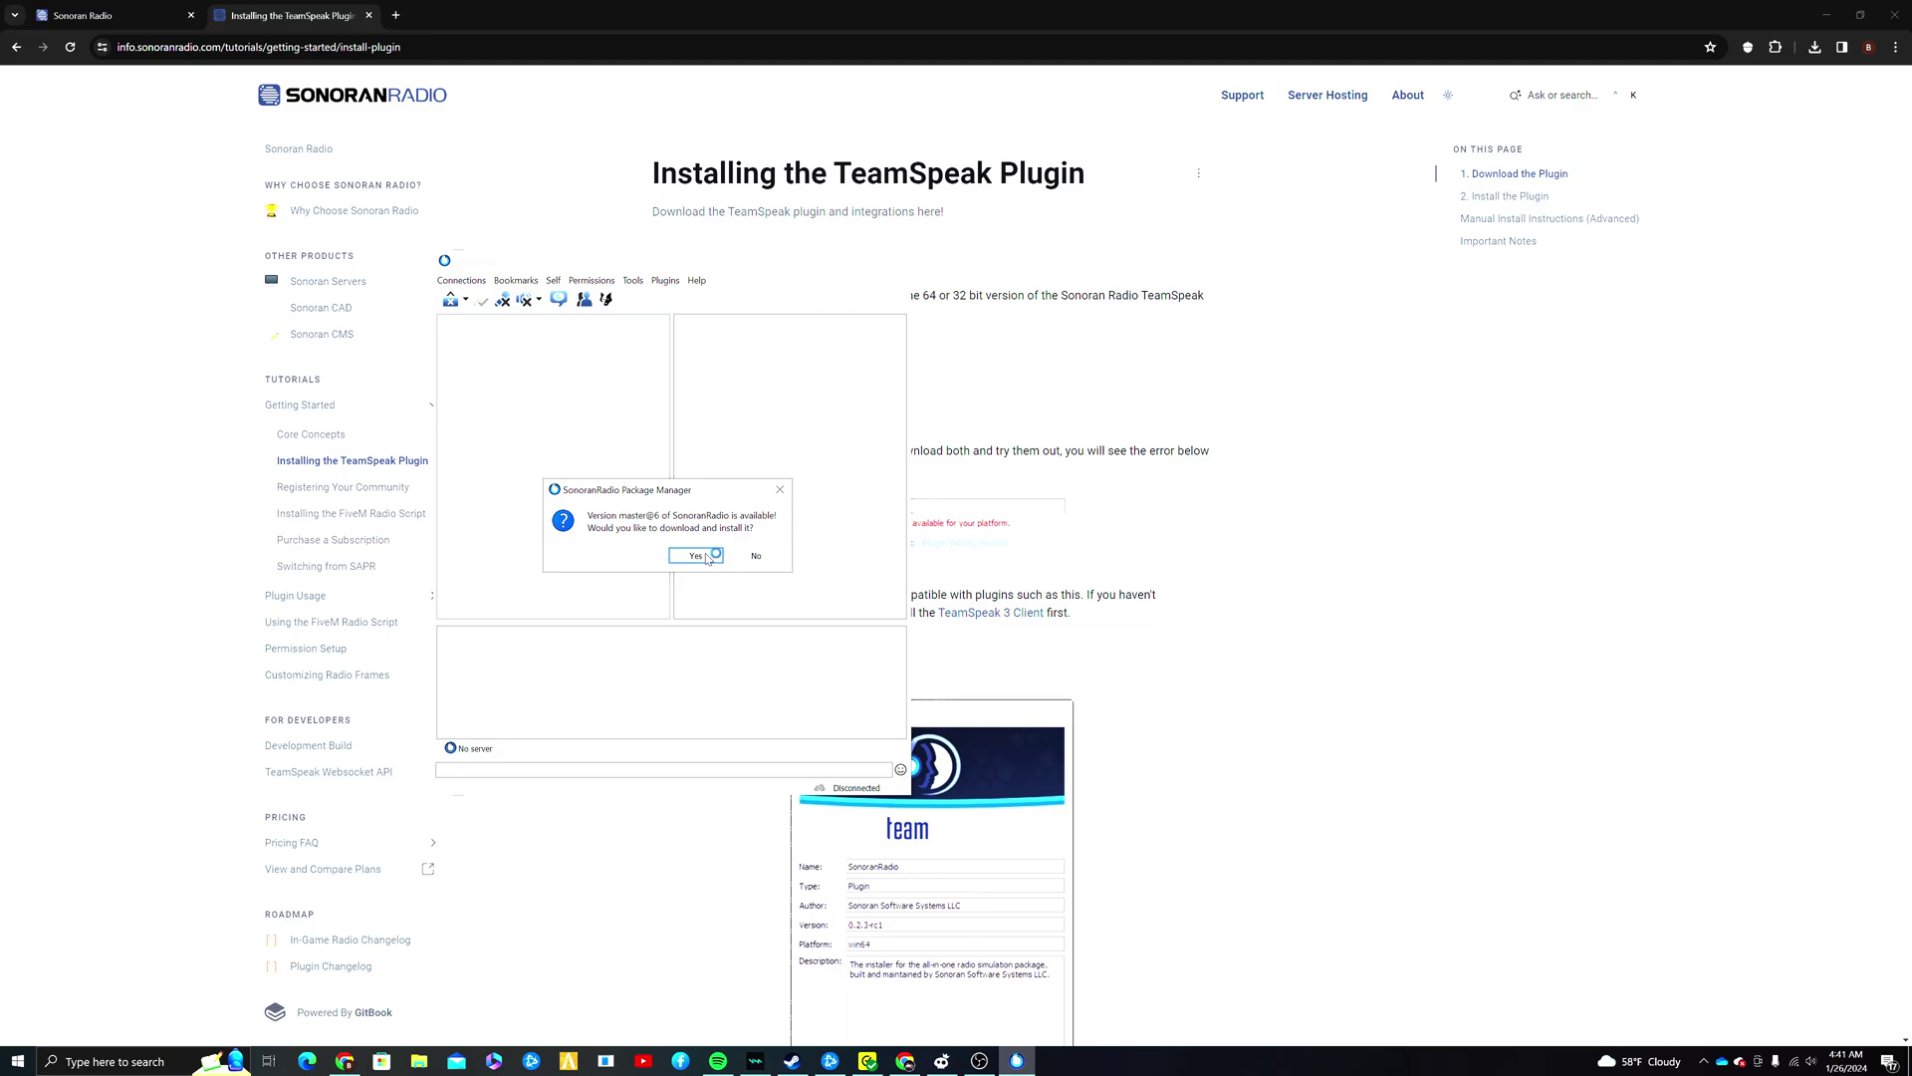
- Accept, install and activate the updated SonoranRadio version master@6
{"action": "left_click", "coordinate": [708, 555]}
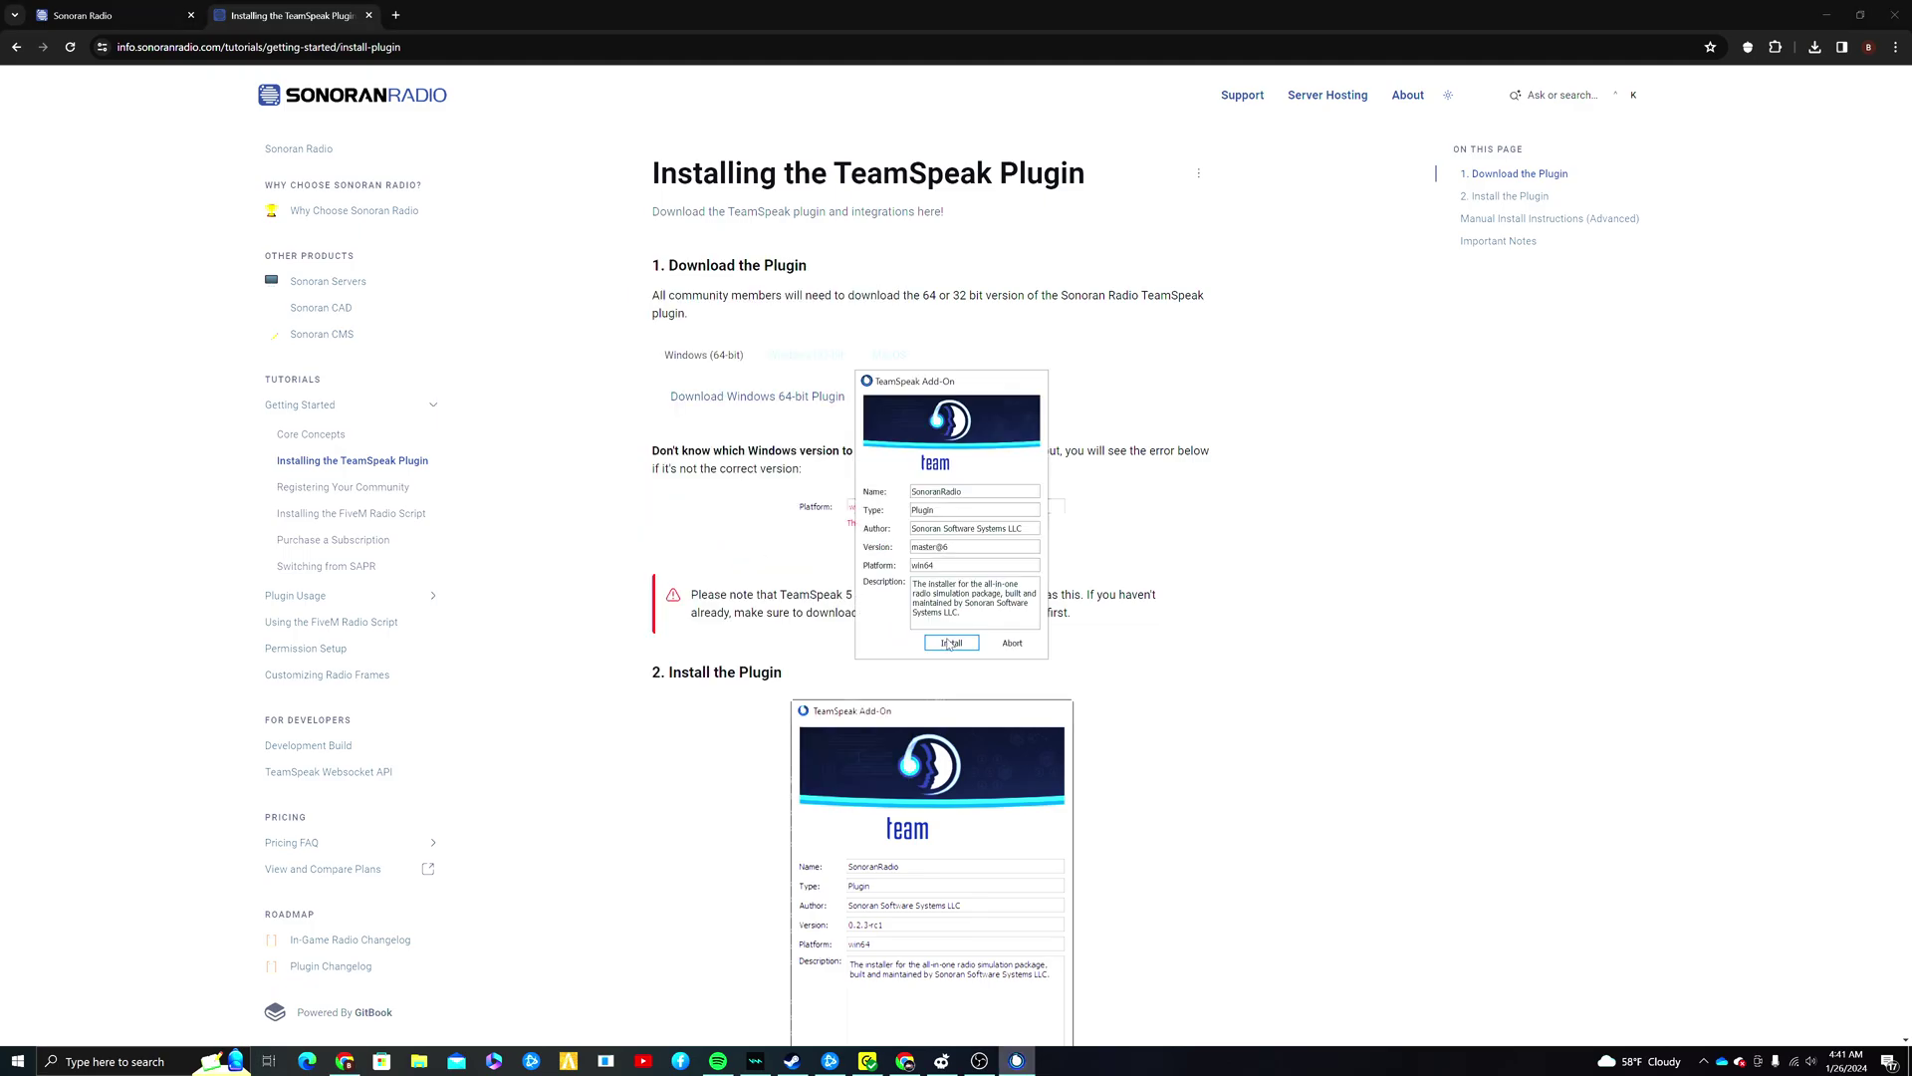
{"action": "left_click", "coordinate": [948, 644]}
{"action": "left_click", "coordinate": [969, 584]}
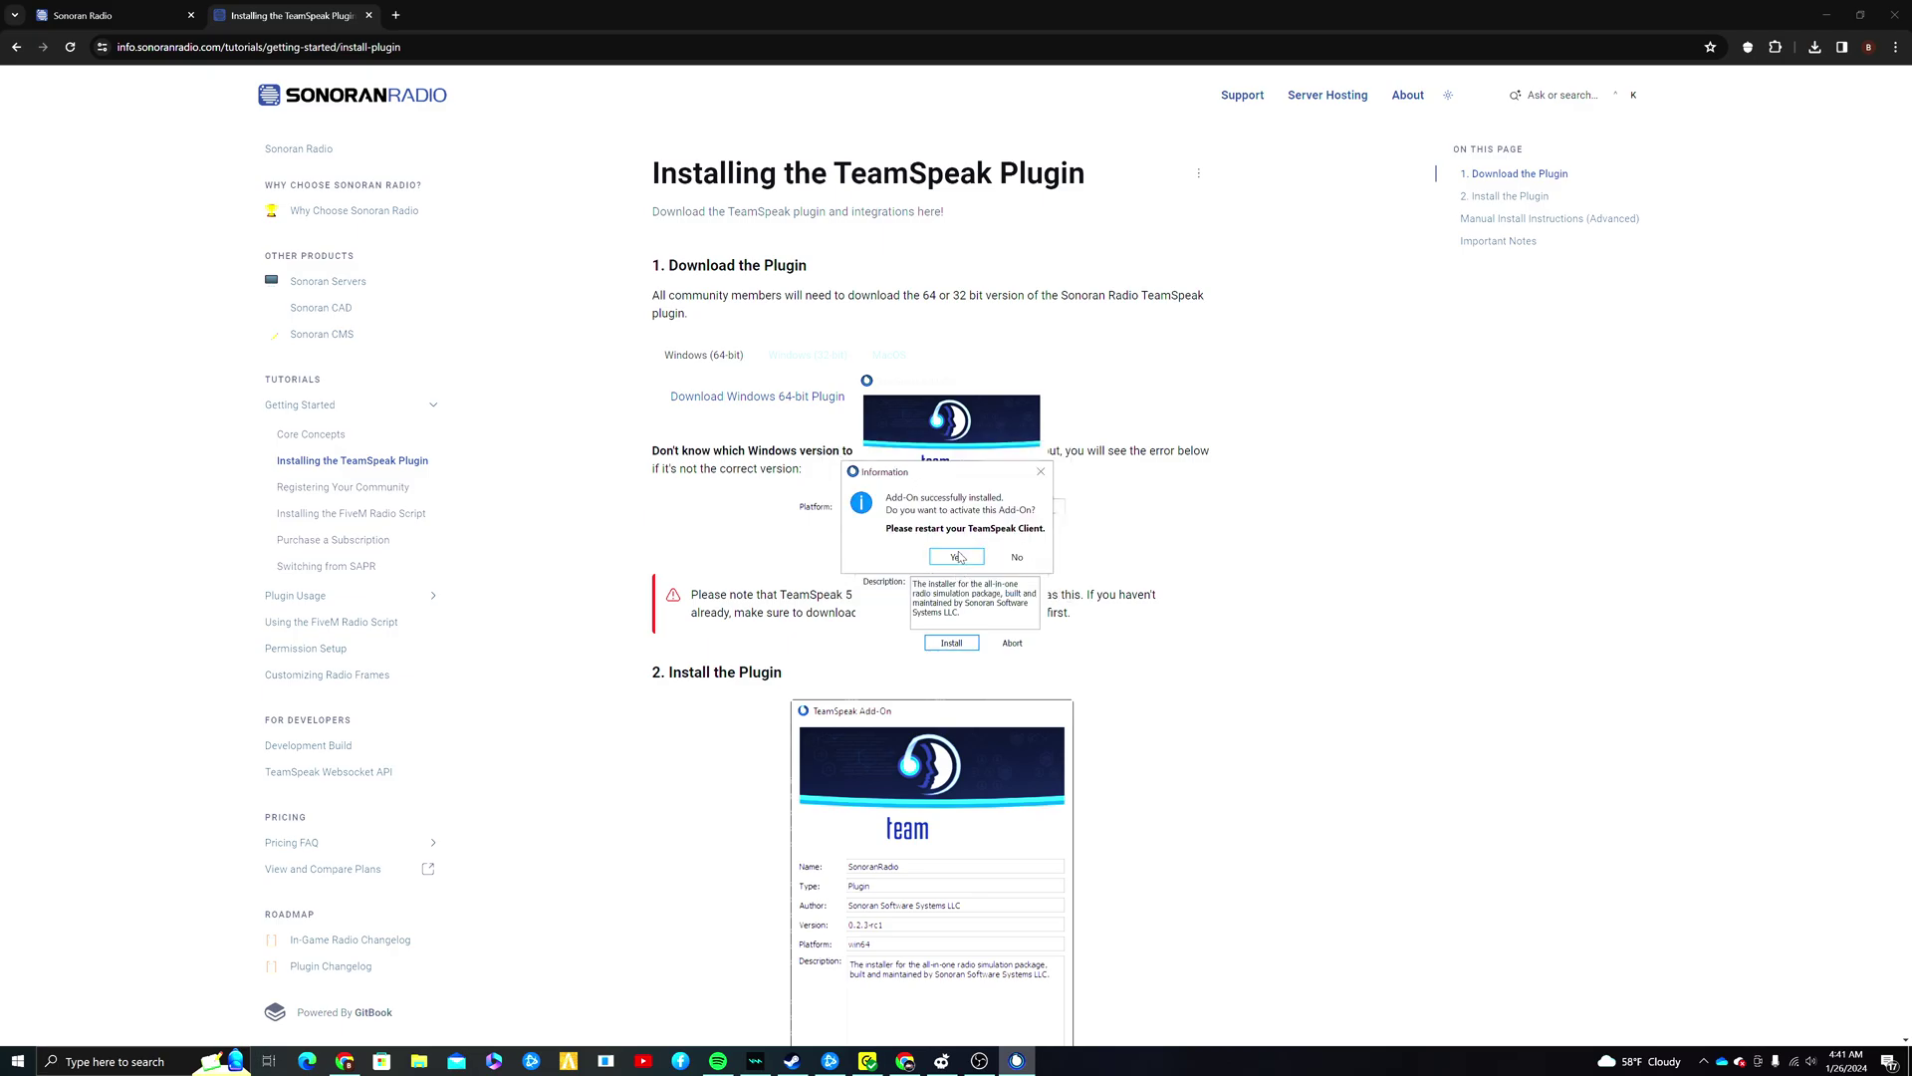
{"action": "left_click", "coordinate": [958, 556]}
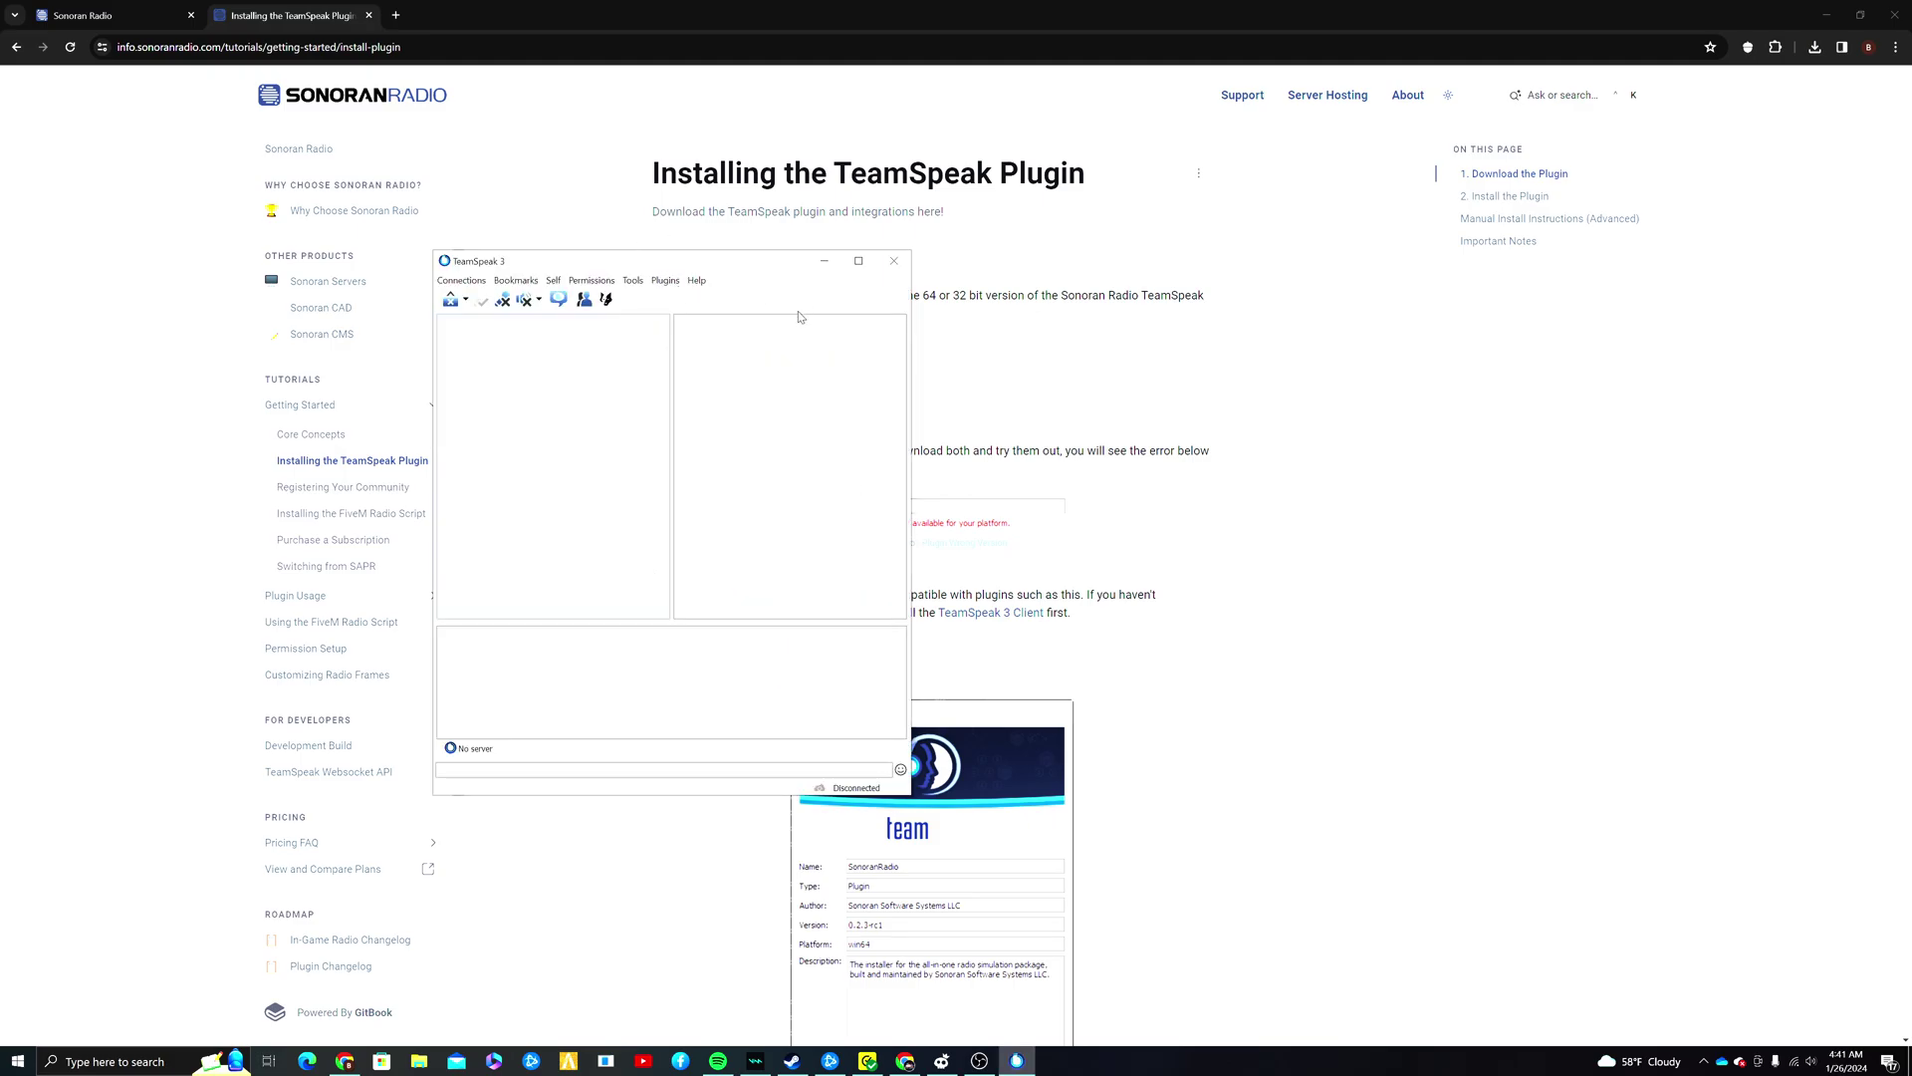
- Assign Self Talk Permit from sound\default, found by searching 'Self'
{"action": "left_click", "coordinate": [995, 494]}
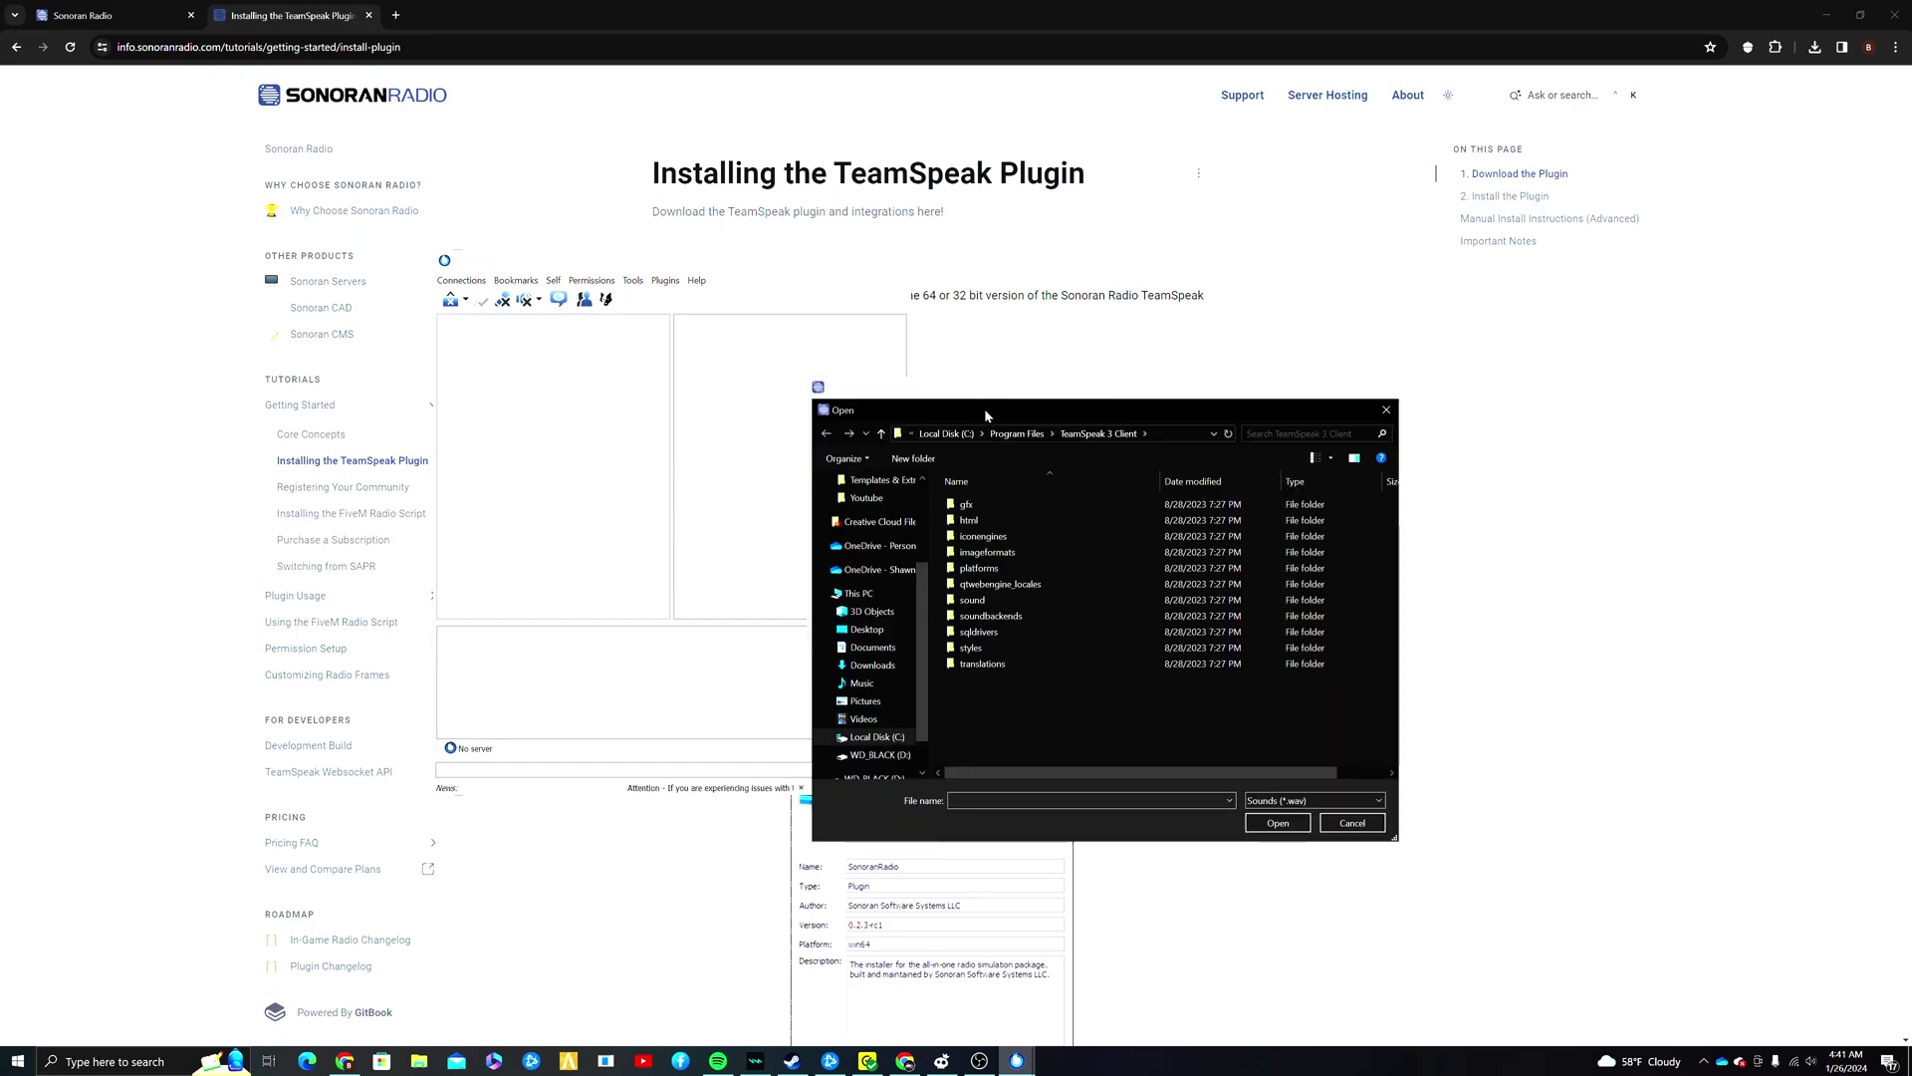
{"action": "double_click", "coordinate": [982, 599]}
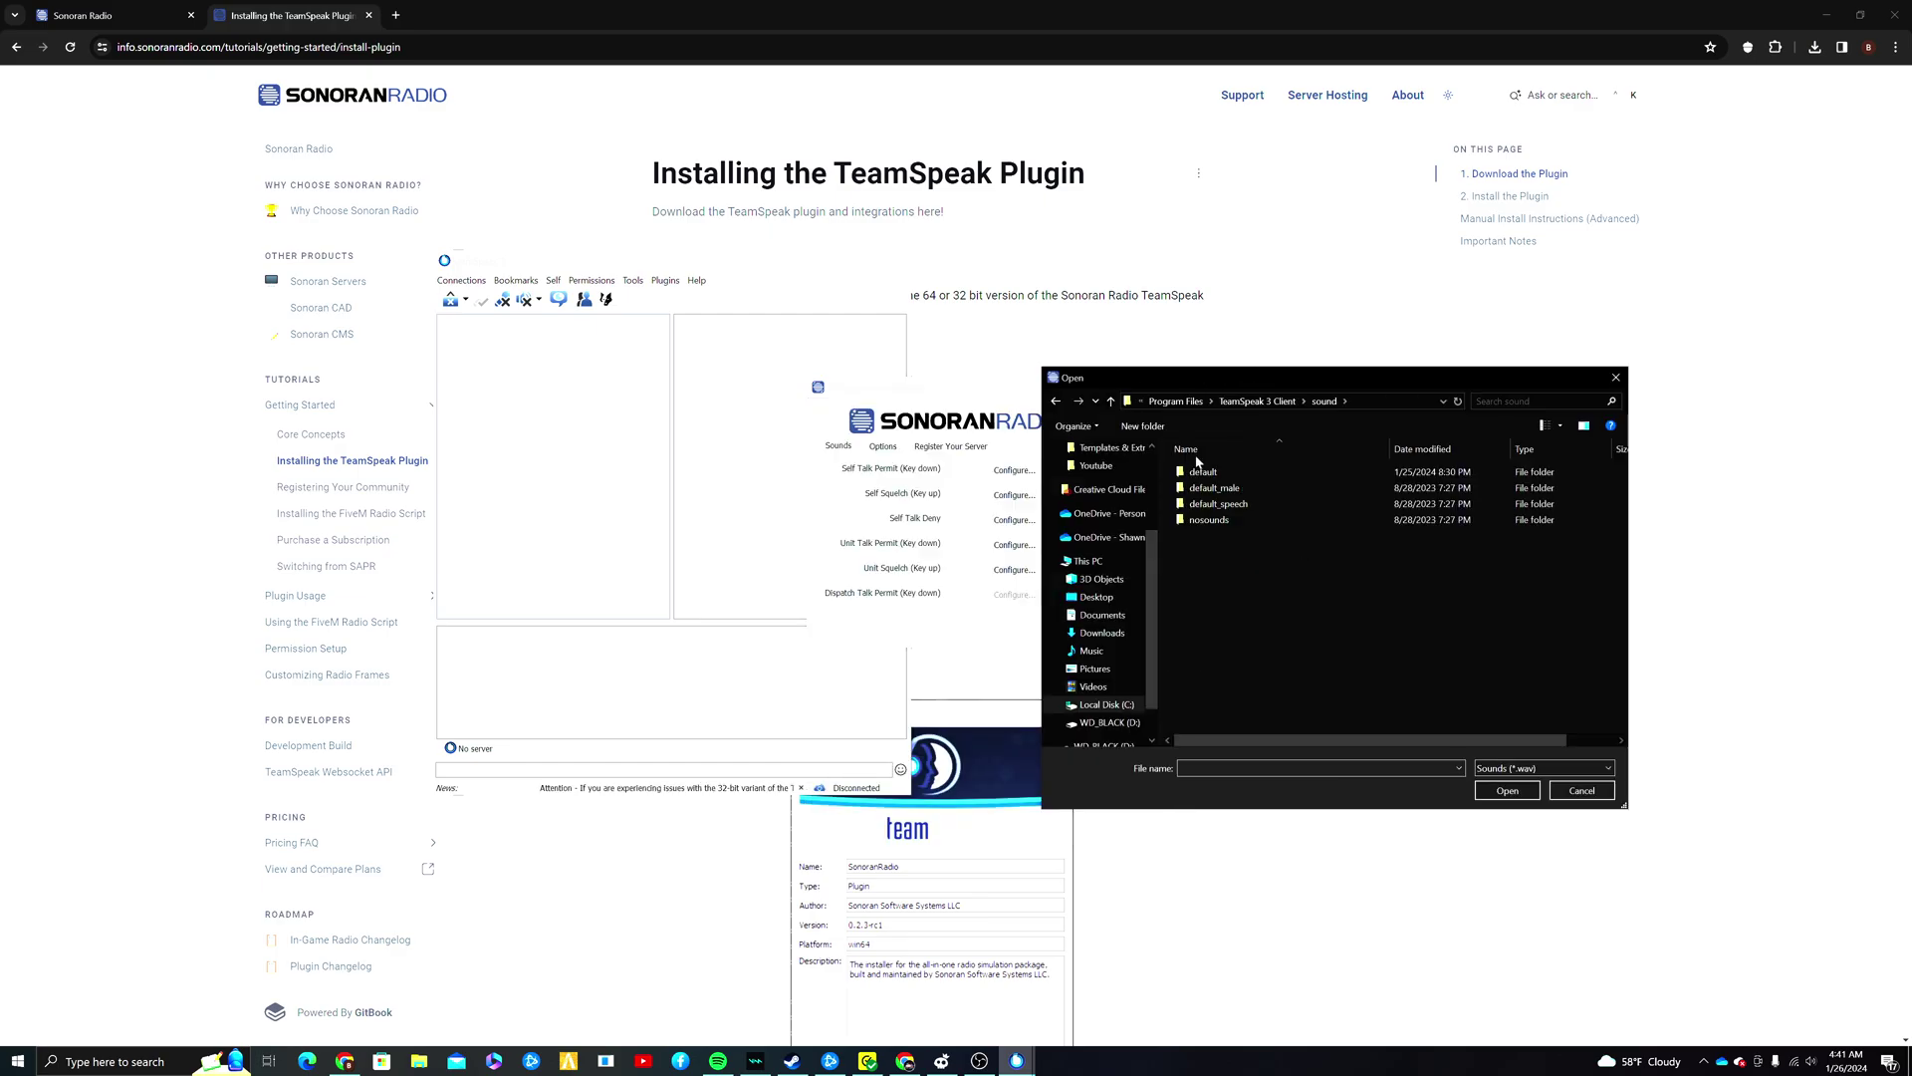
{"action": "double_click", "coordinate": [1203, 472]}
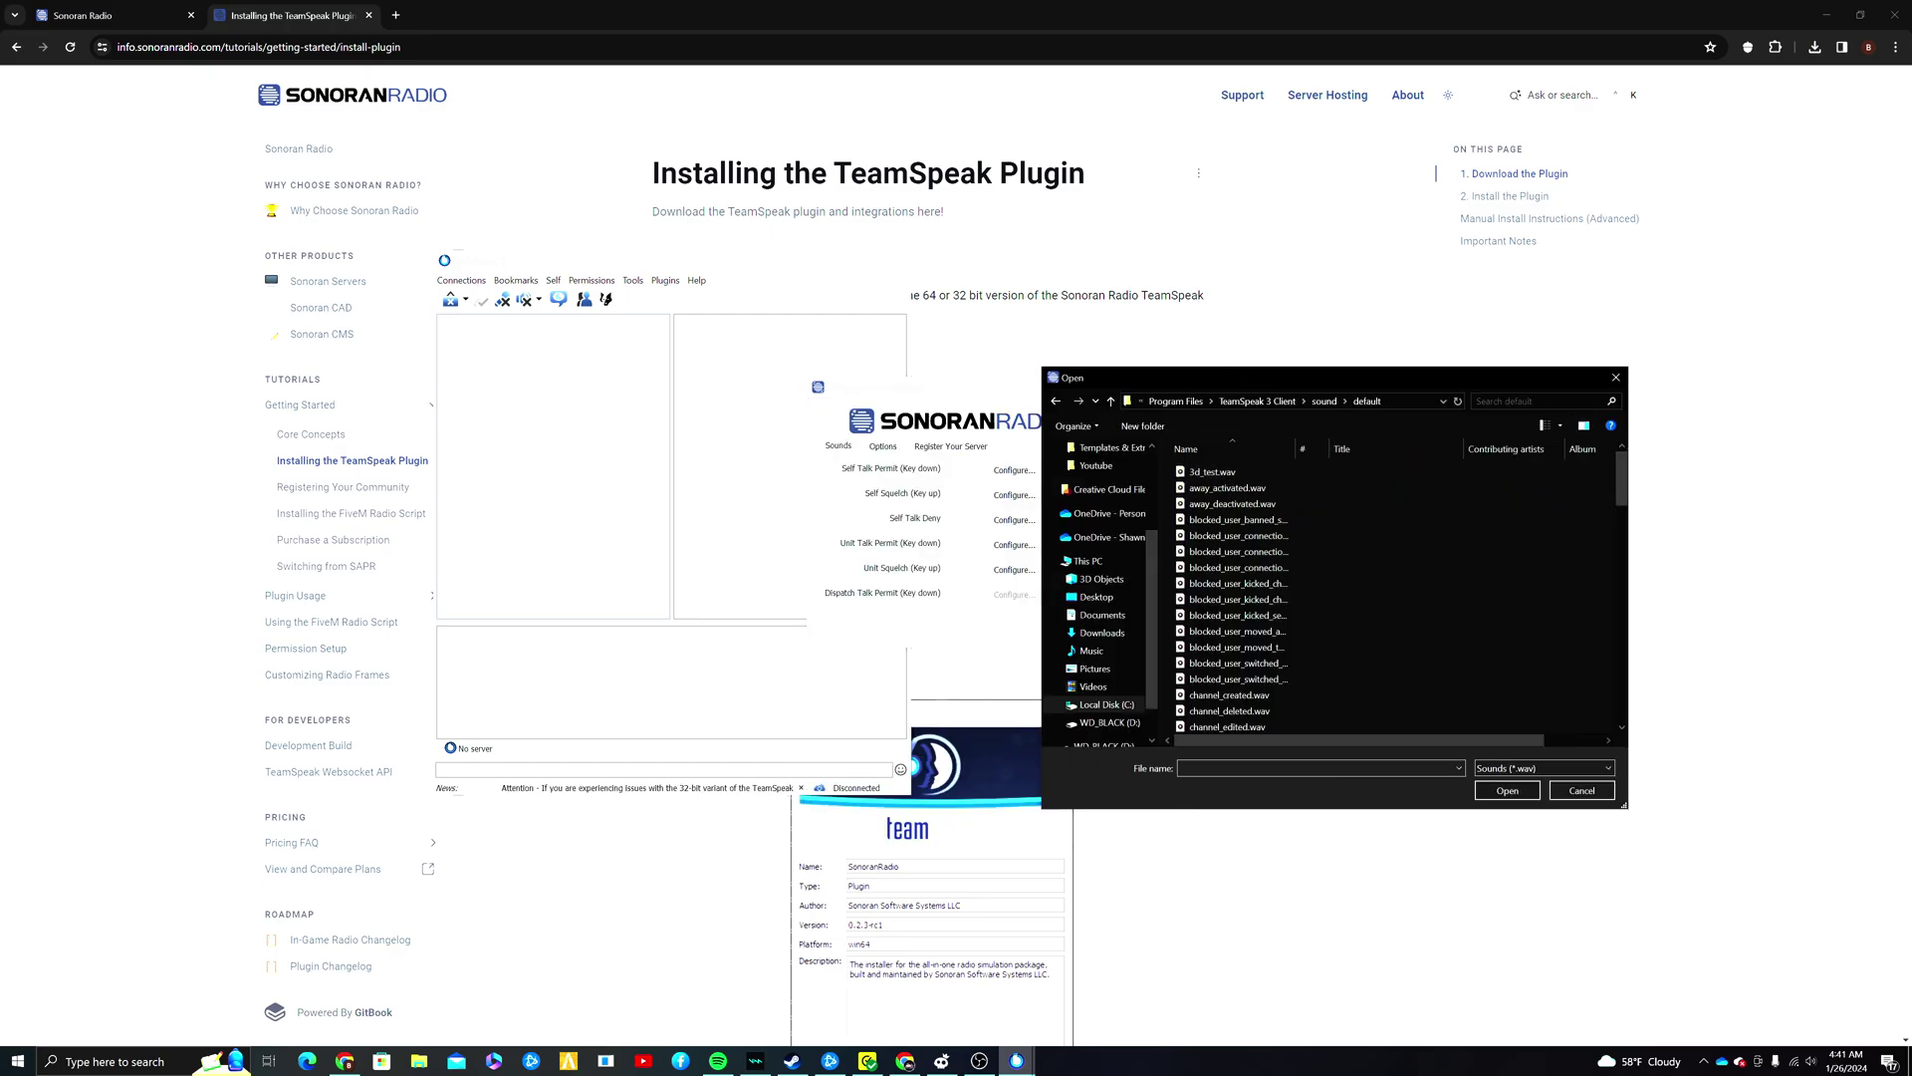
{"action": "left_click", "coordinate": [1538, 401]}
{"action": "type", "text": "Self"}
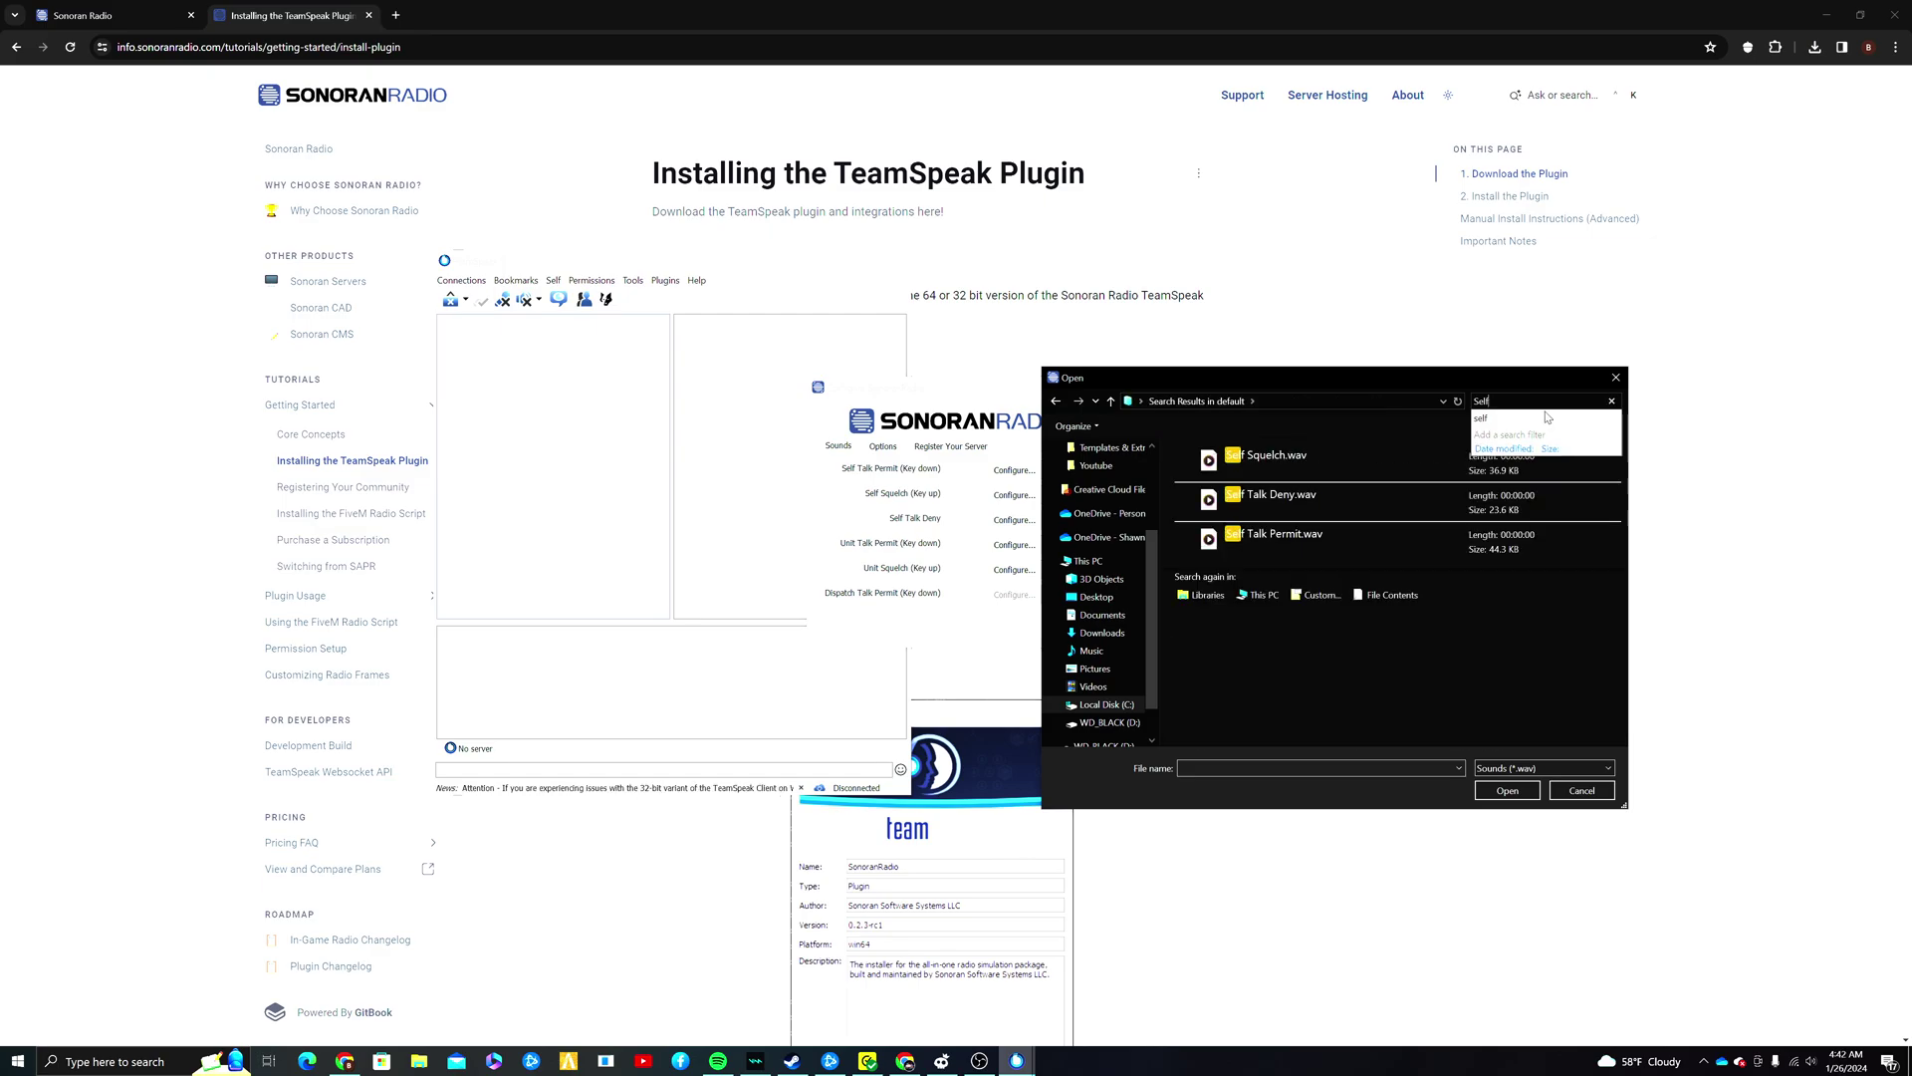
{"action": "left_click", "coordinate": [1314, 541]}
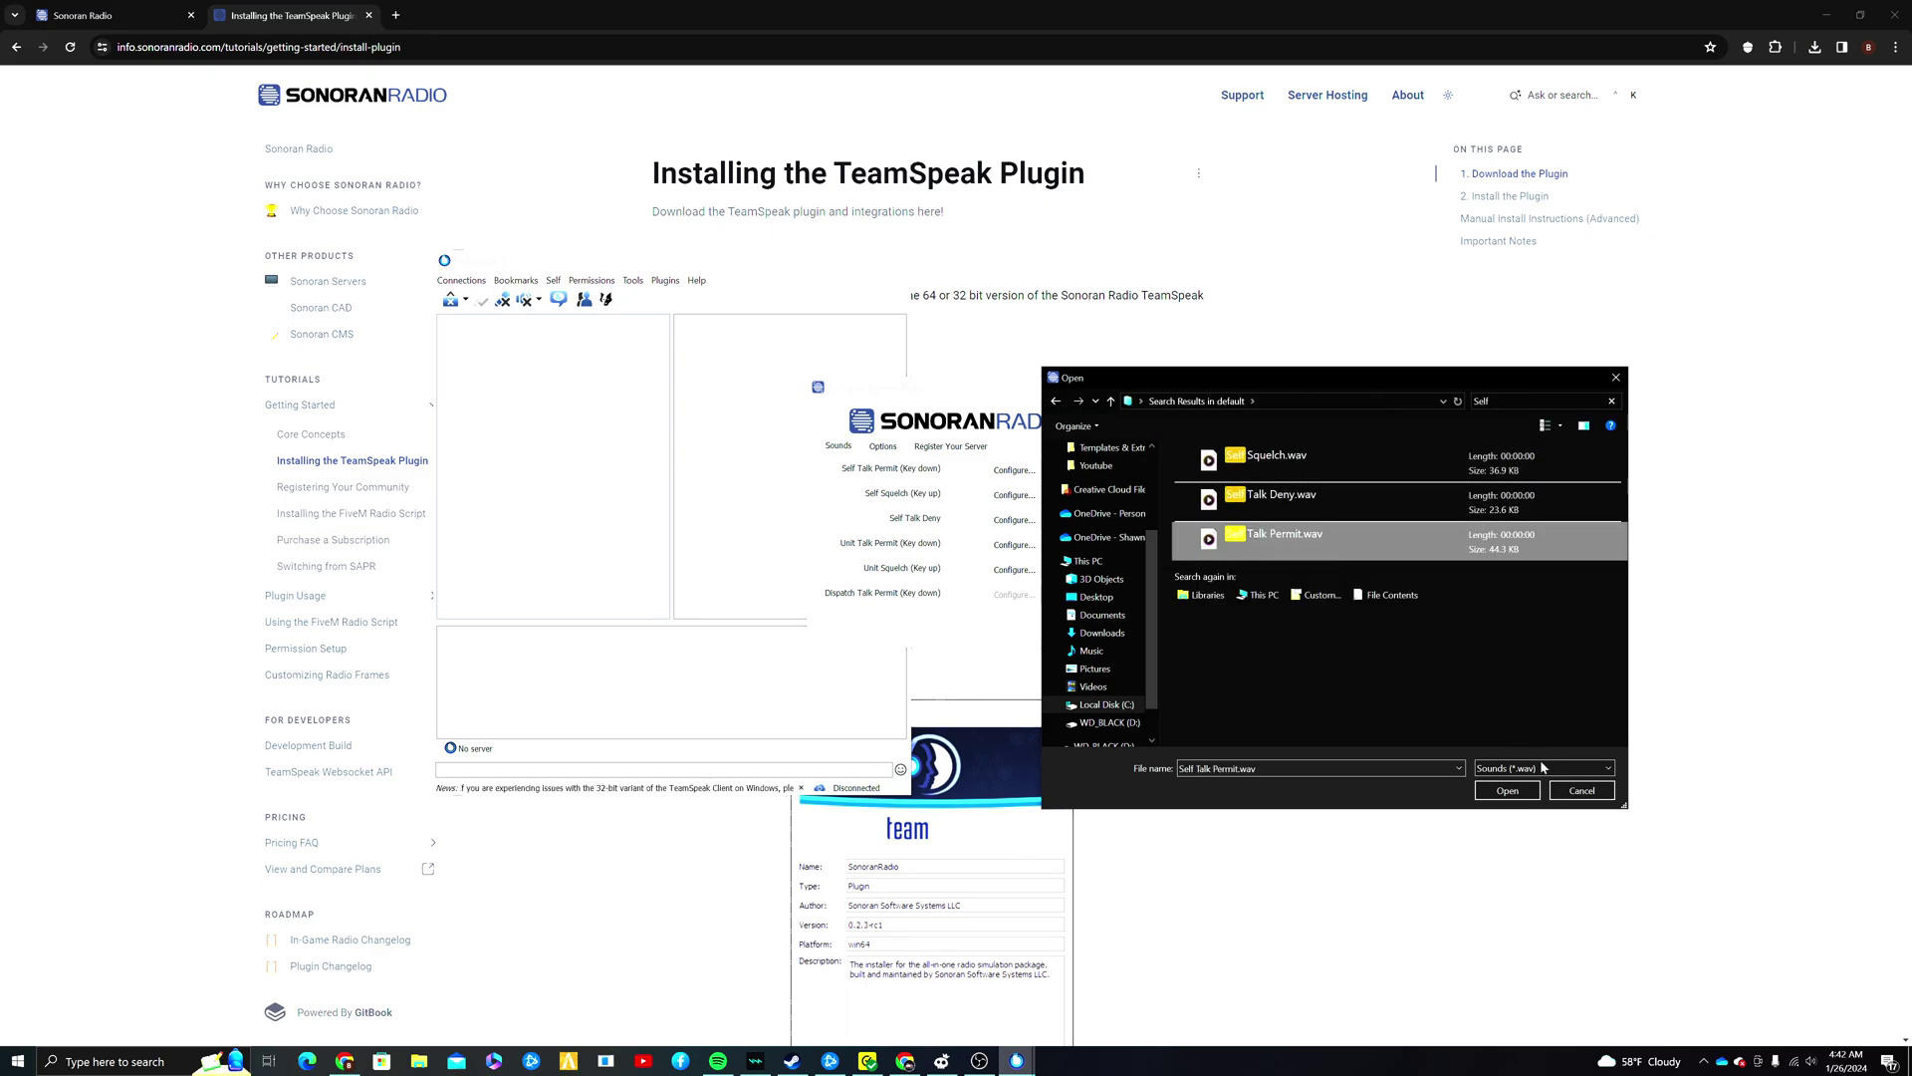
{"action": "left_click", "coordinate": [1518, 789]}
- Assign the Self Squelch and Self Talk Deny sounds
{"action": "left_click", "coordinate": [1210, 498]}
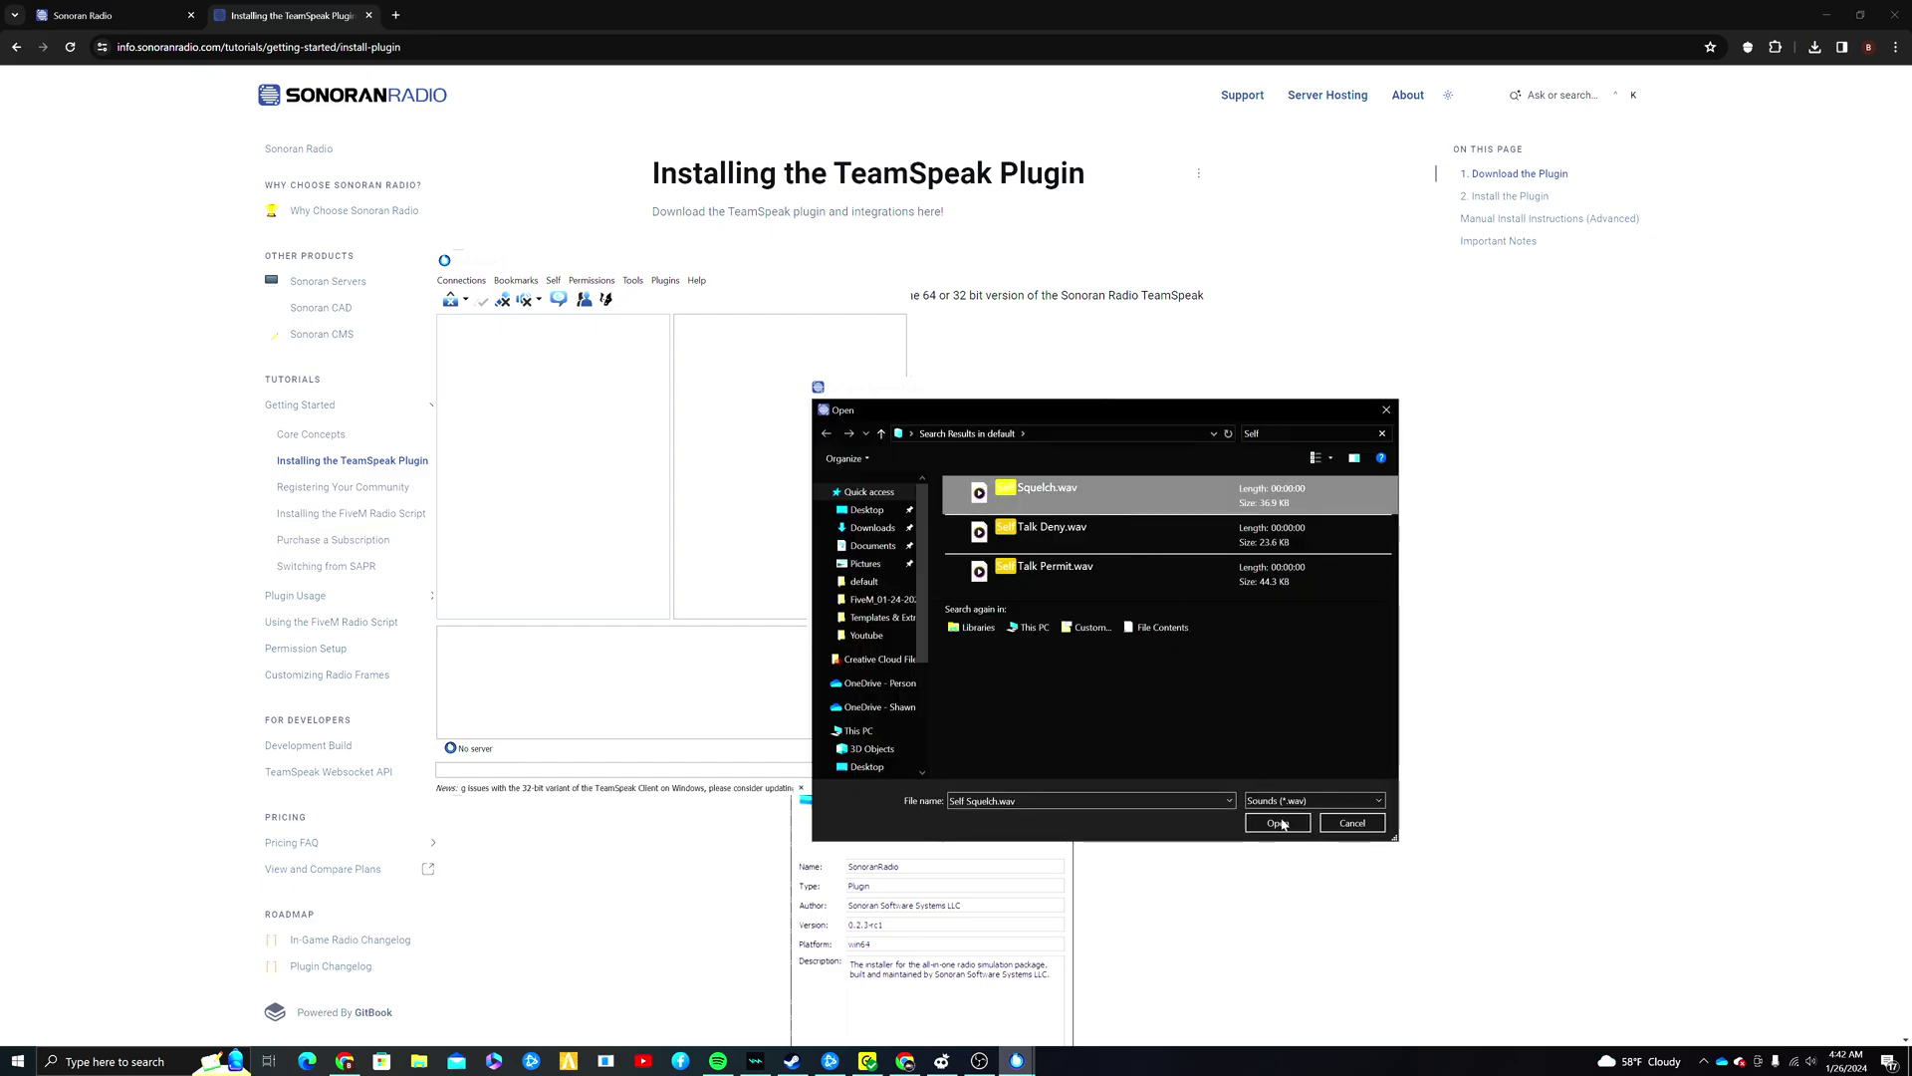
{"action": "double_click", "coordinate": [997, 516]}
{"action": "left_click", "coordinate": [1066, 493]}
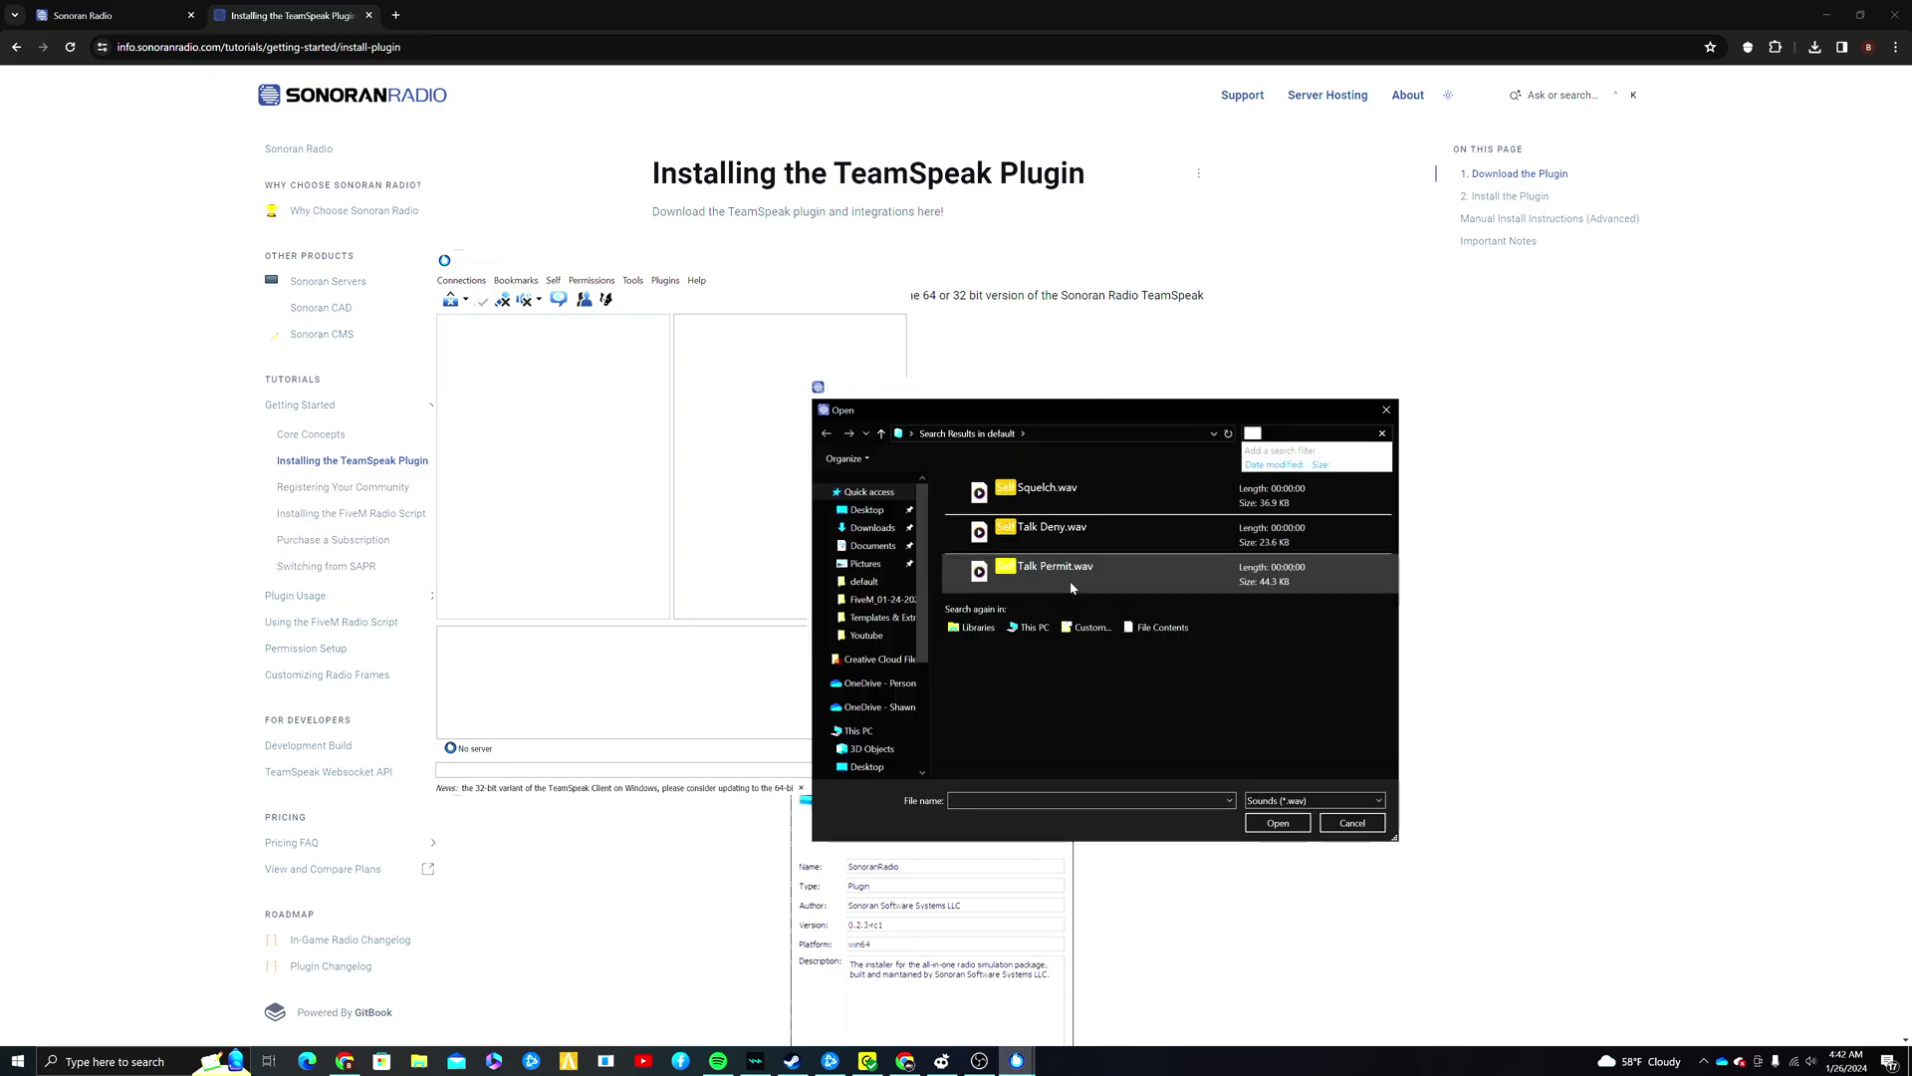
{"action": "left_click", "coordinate": [1054, 530]}
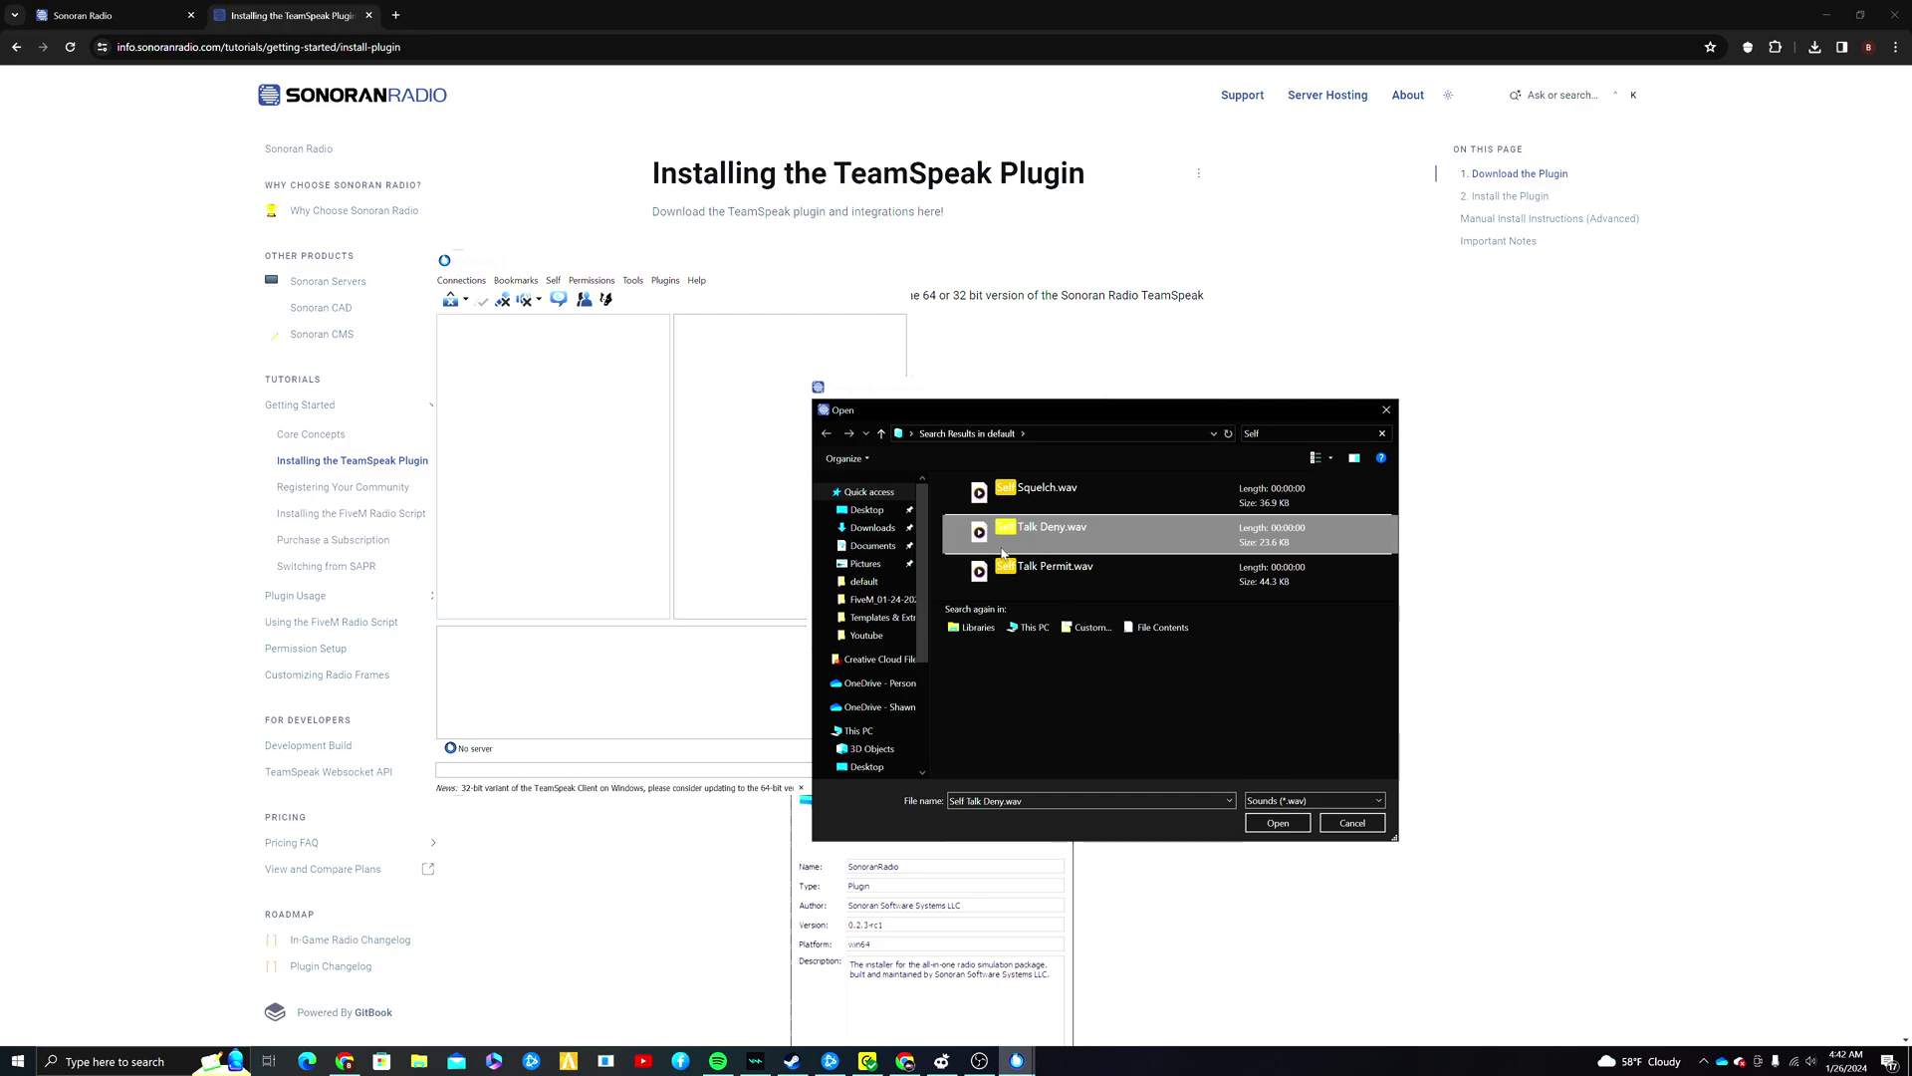
{"action": "double_click", "coordinate": [1001, 554]}
{"action": "left_click", "coordinate": [1067, 527]}
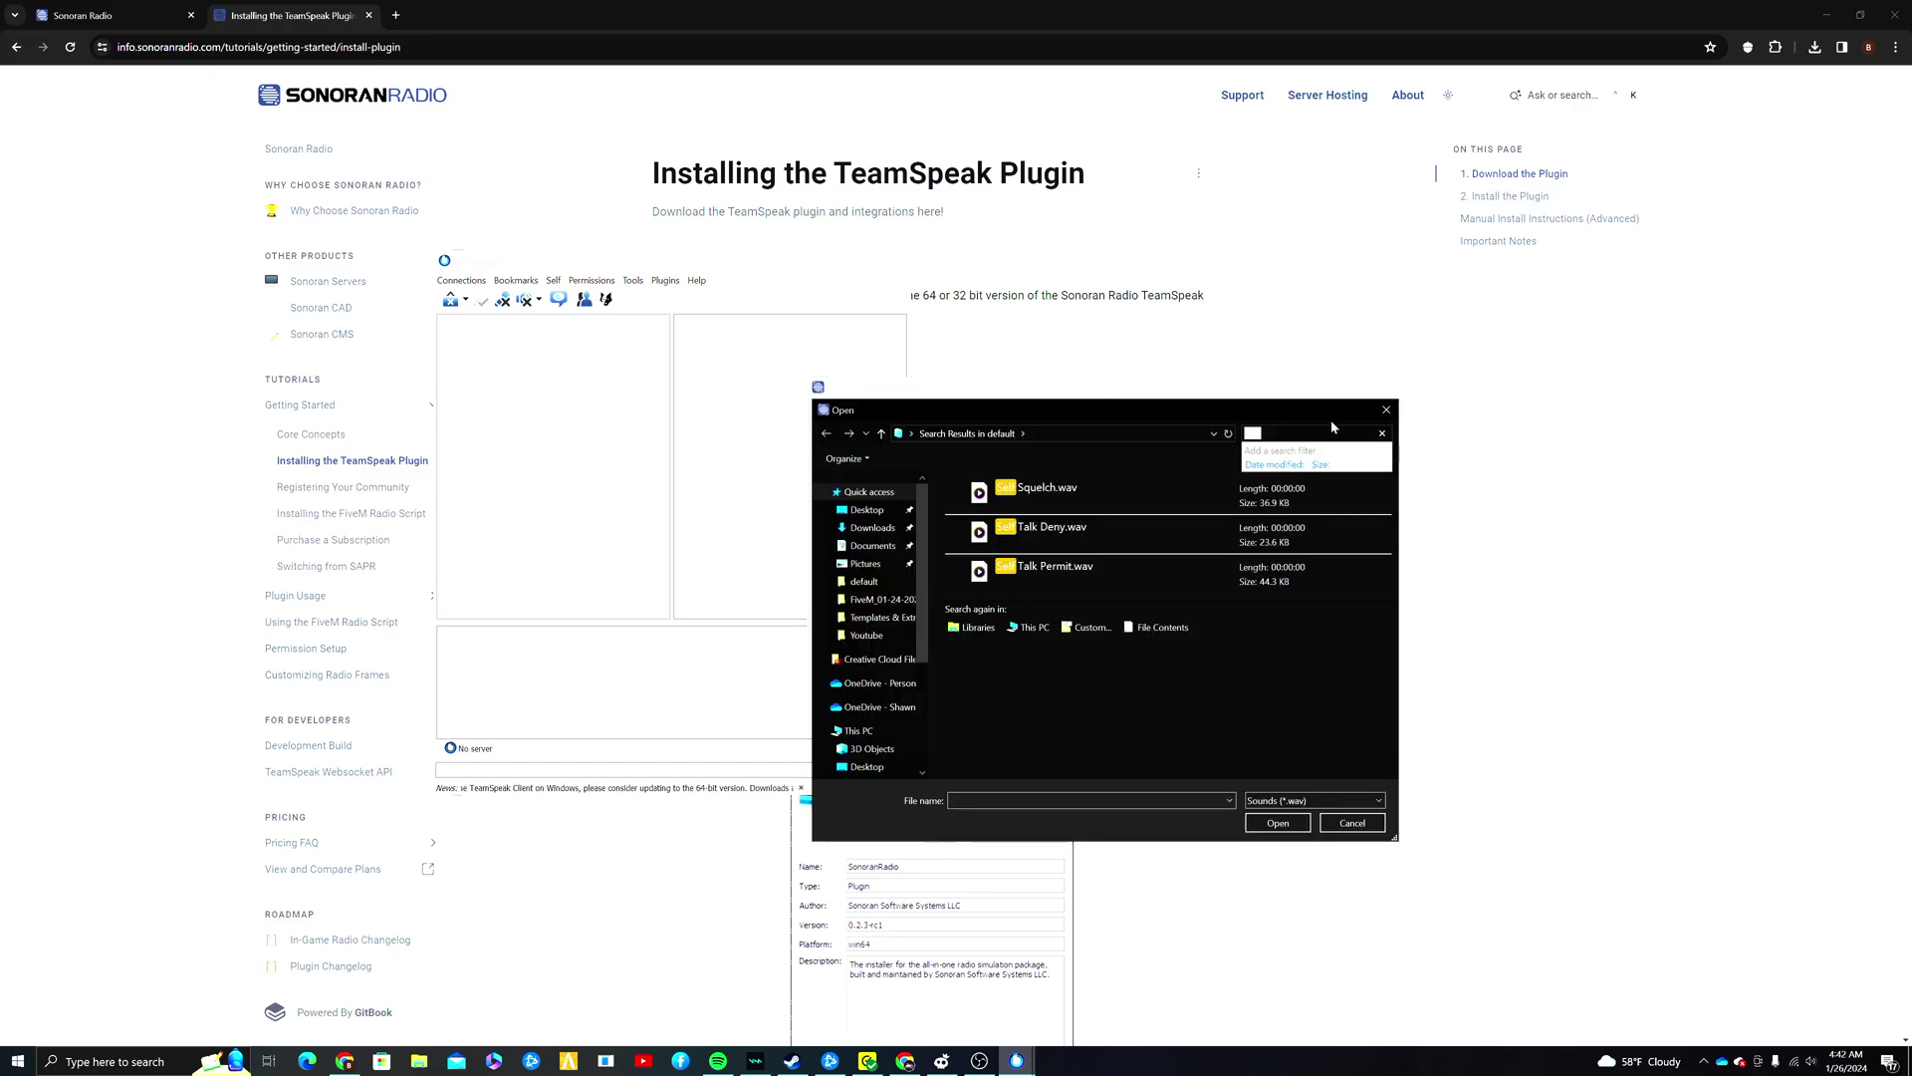
{"action": "left_click", "coordinate": [1335, 431]}
{"action": "type", "text": "Unit"}
- Assign the Unit Talk Permit and Unit Squelch .wav files
{"action": "left_click", "coordinate": [1136, 531]}
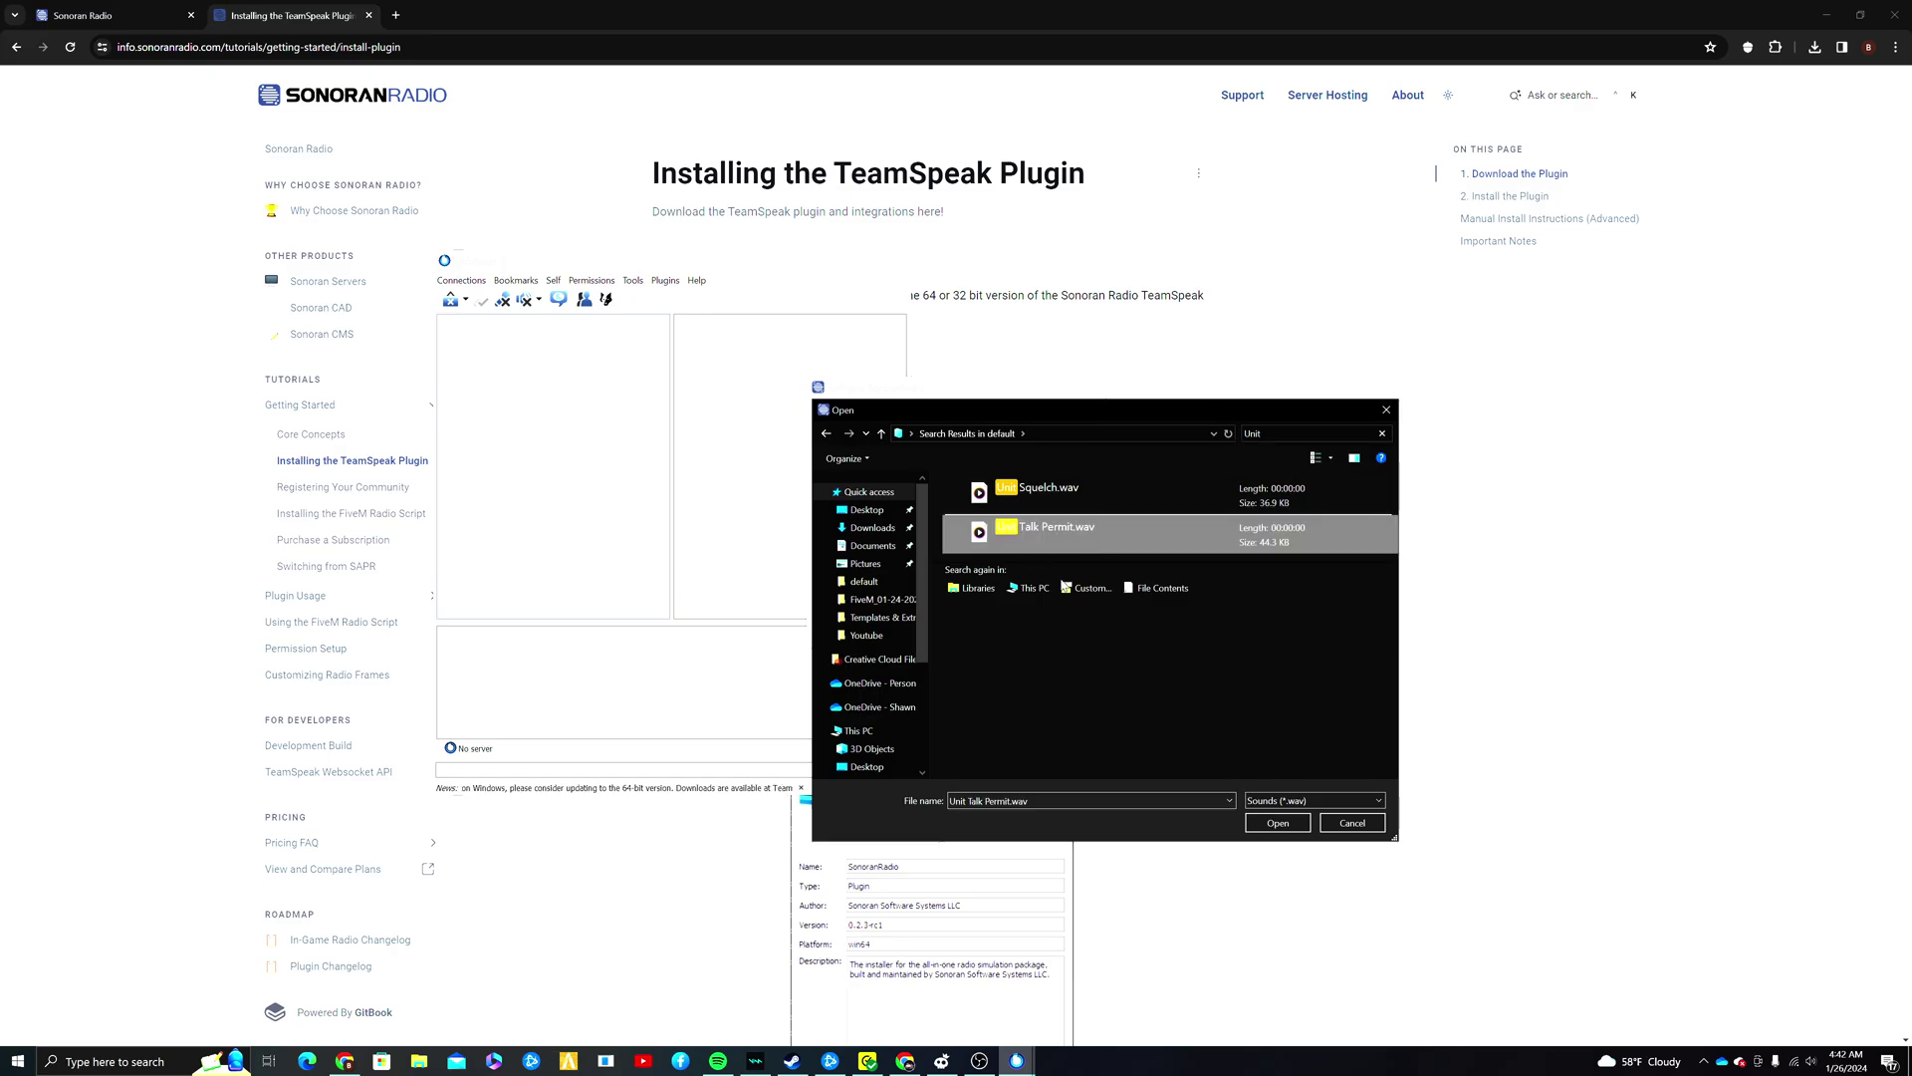
{"action": "double_click", "coordinate": [1046, 529]}
{"action": "left_click", "coordinate": [1062, 584]}
{"action": "left_click", "coordinate": [1031, 494]}
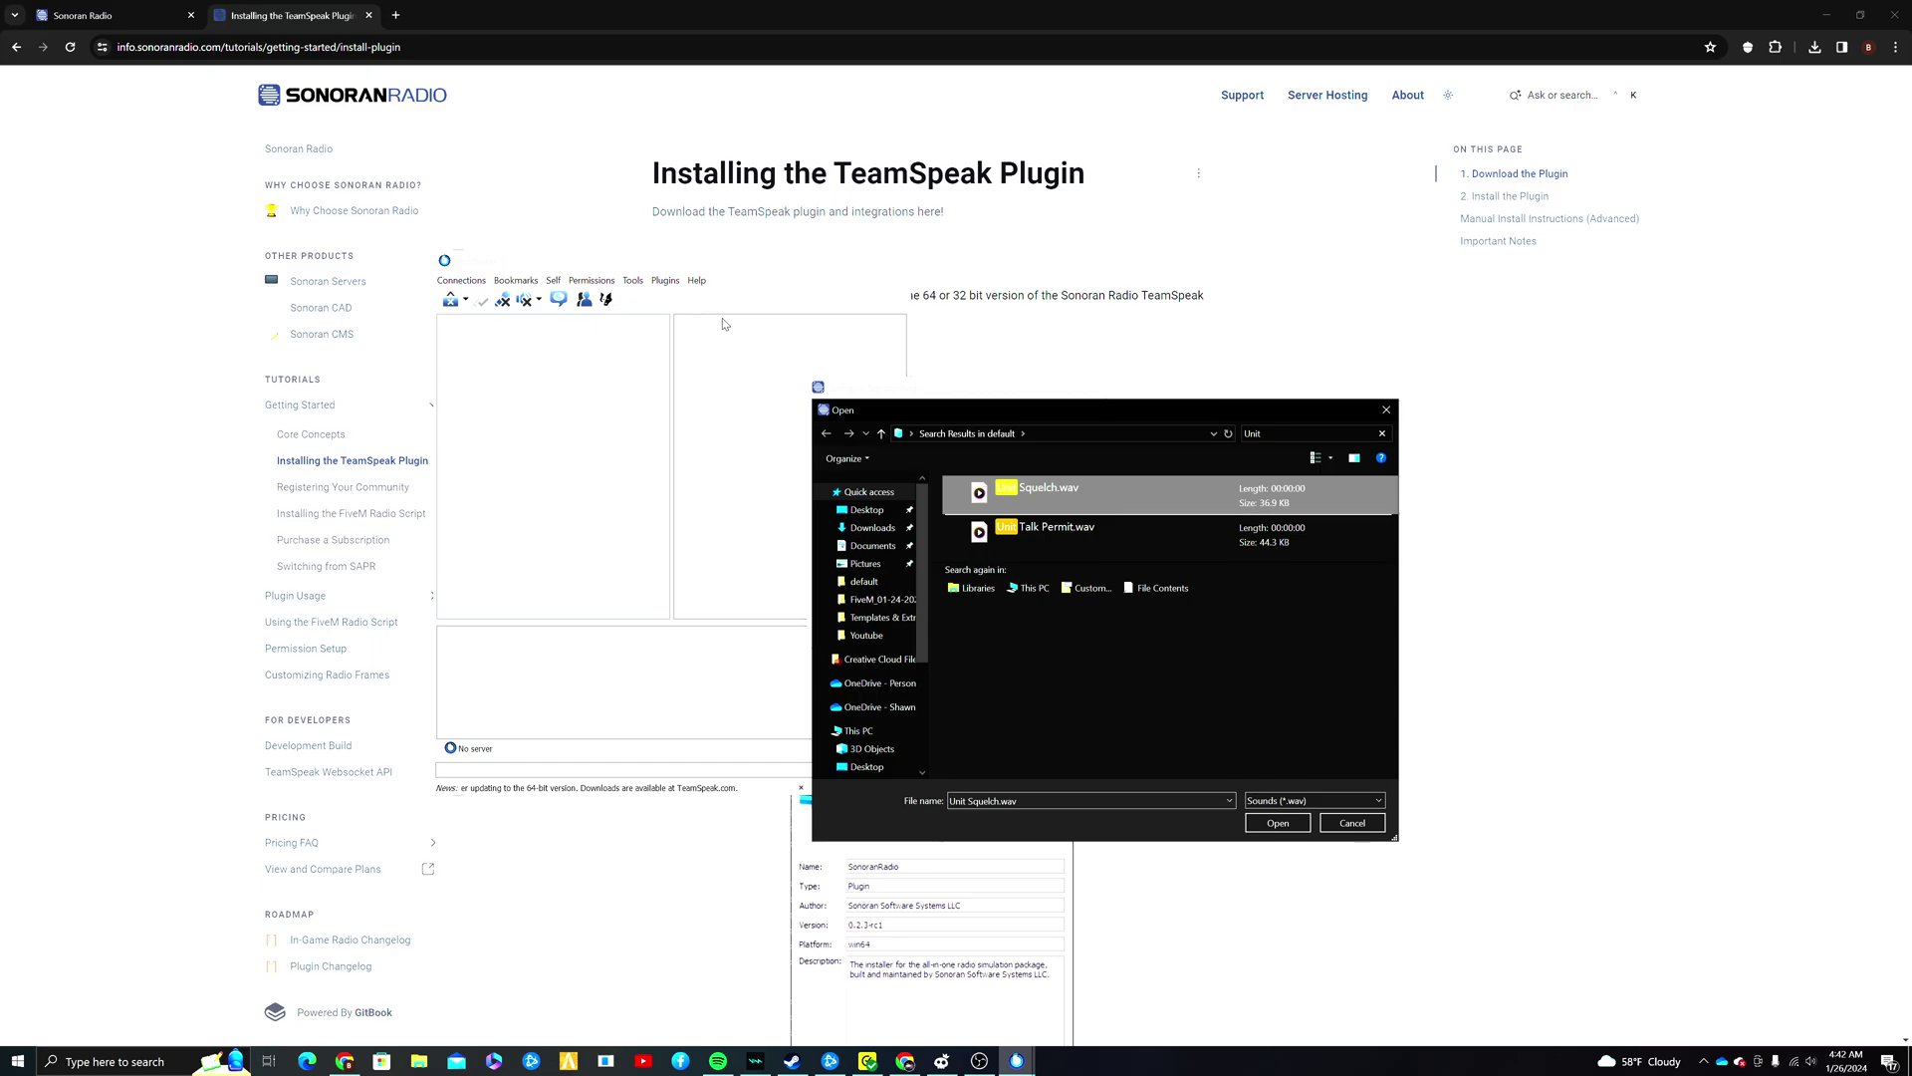
{"action": "key", "text": "Return"}
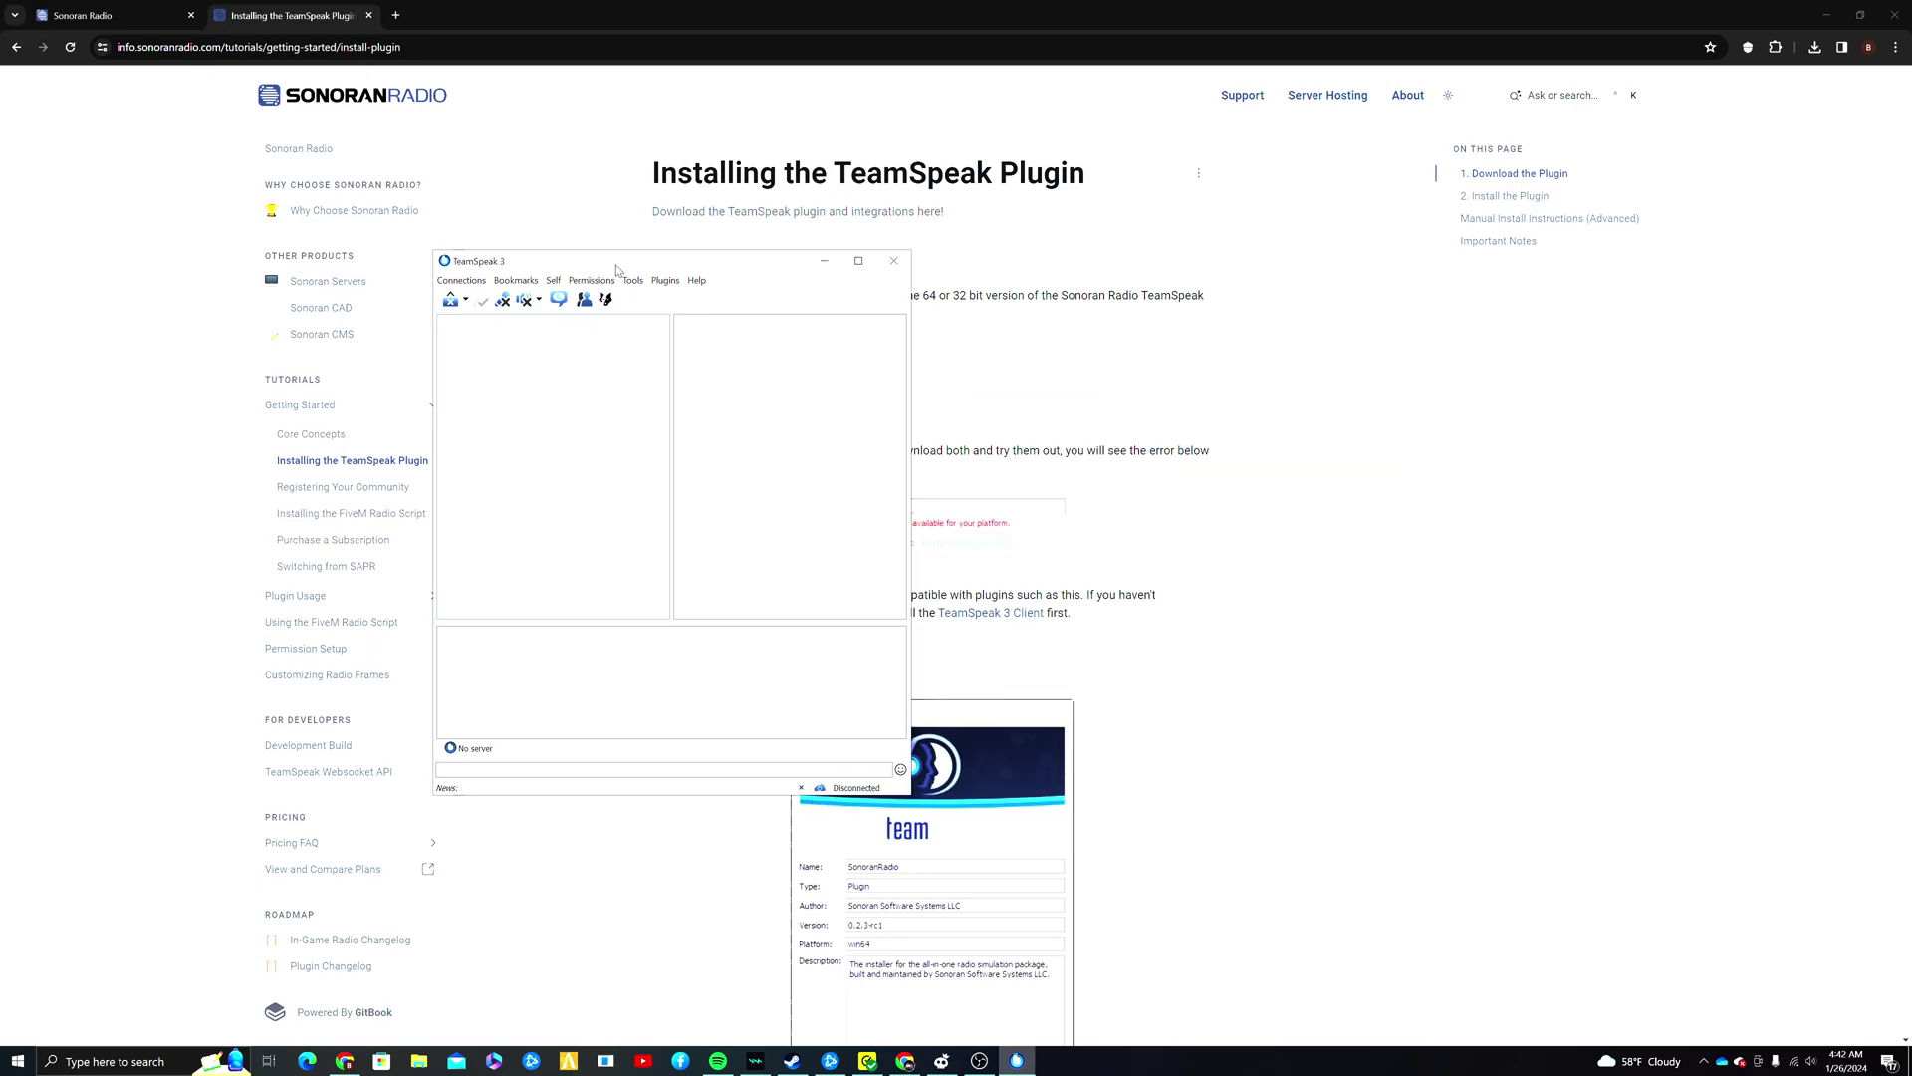